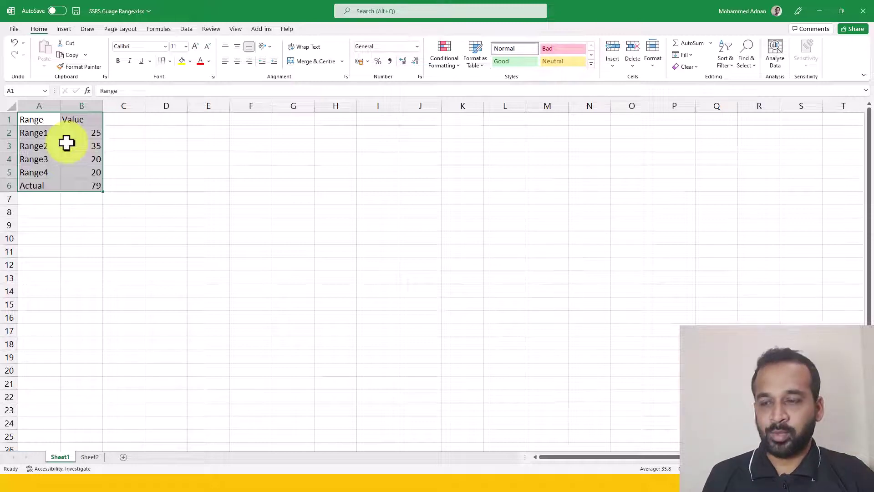
- Copy the Range and Value table in A1:B6 of Sheet1 and switch to Power BI Report Builder
scroll(66, 142, up, 2)
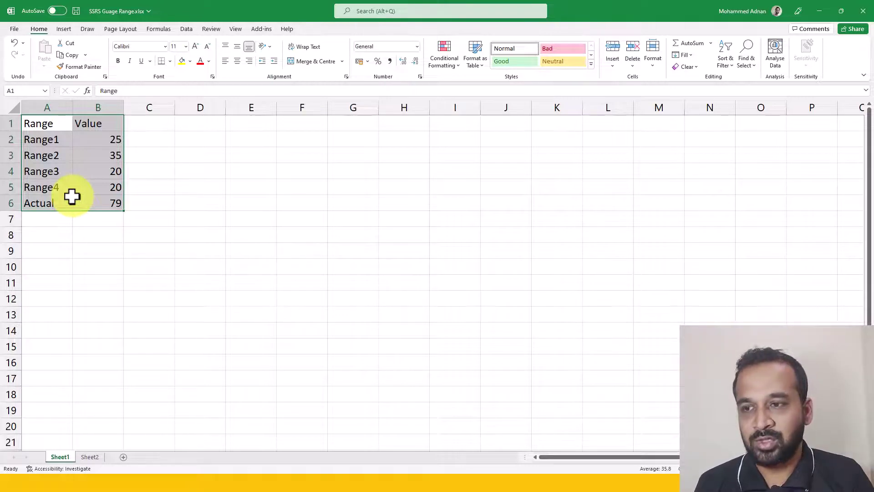
key(ctrl+c)
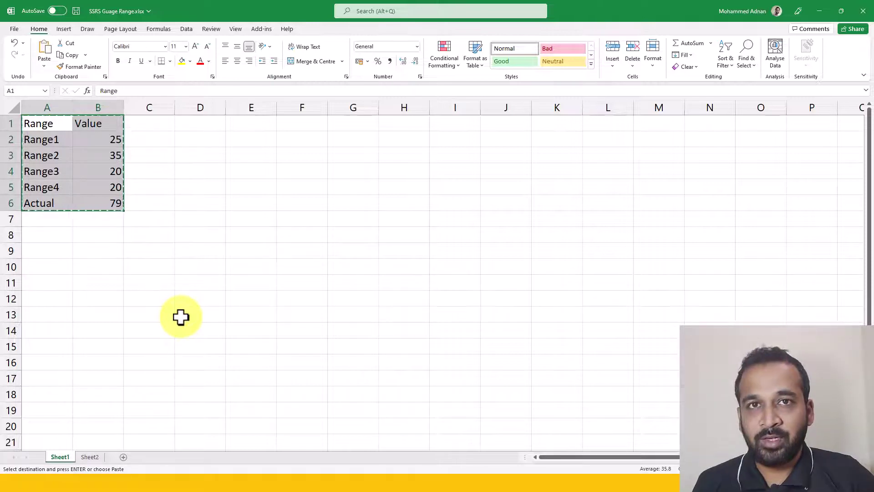
key(alt+Tab)
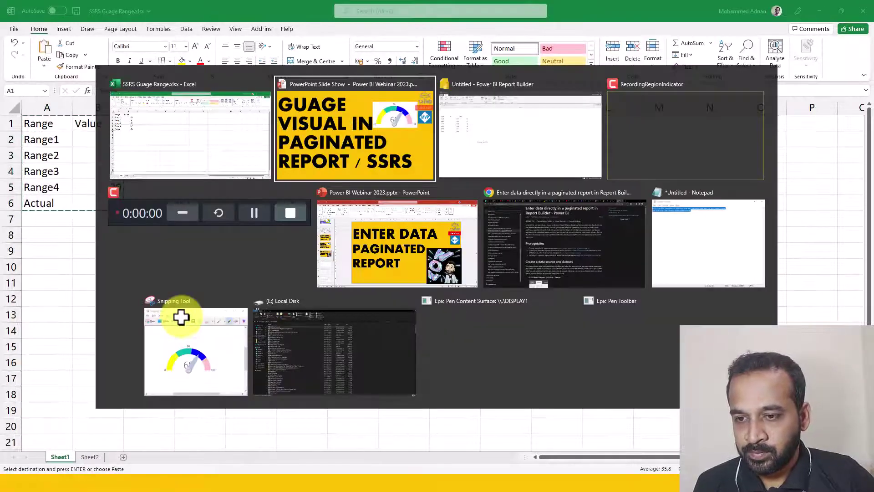
key(alt+Tab)
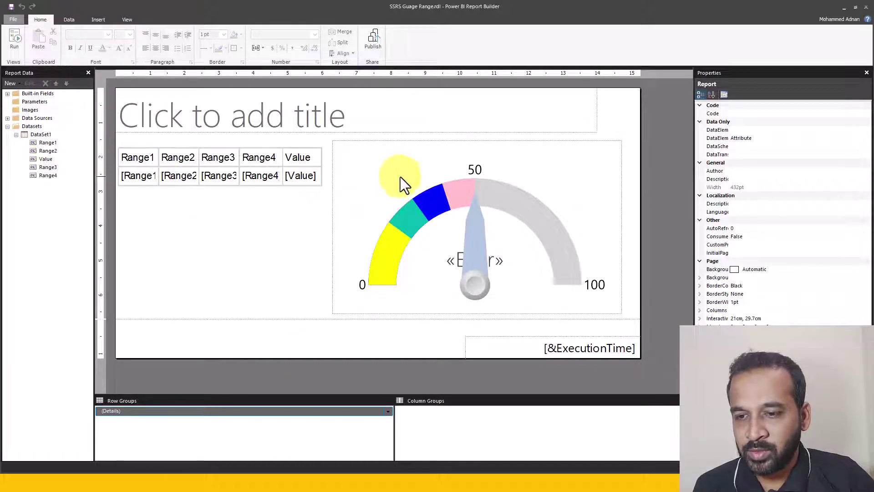
- Preview the report with the range table and four-colour gauge enlarged, and return to the design view
click(10, 38)
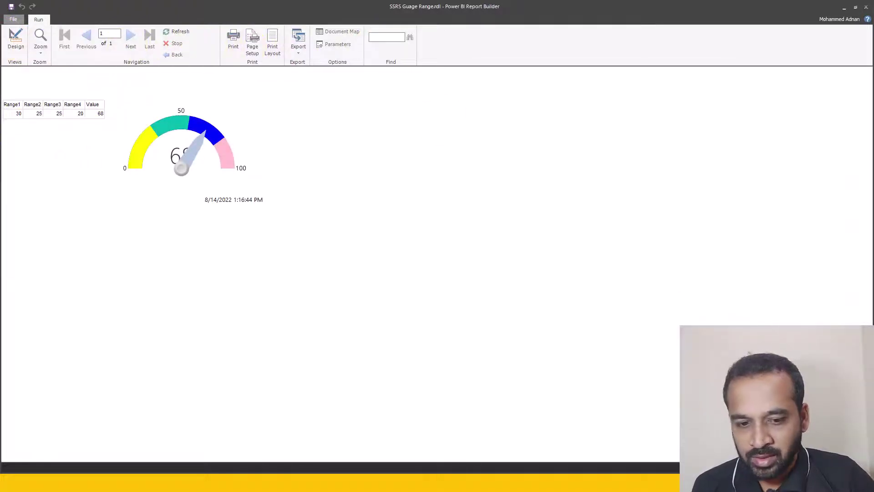
scroll(228, 227, up, 5)
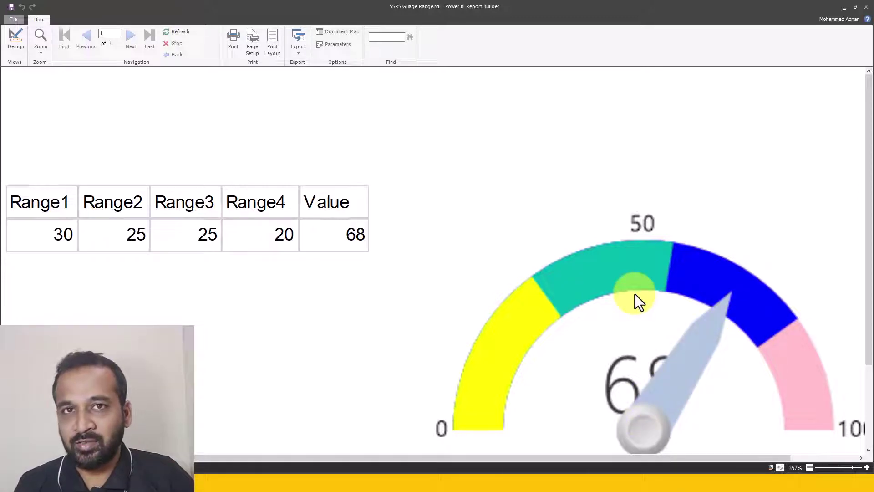
click(10, 46)
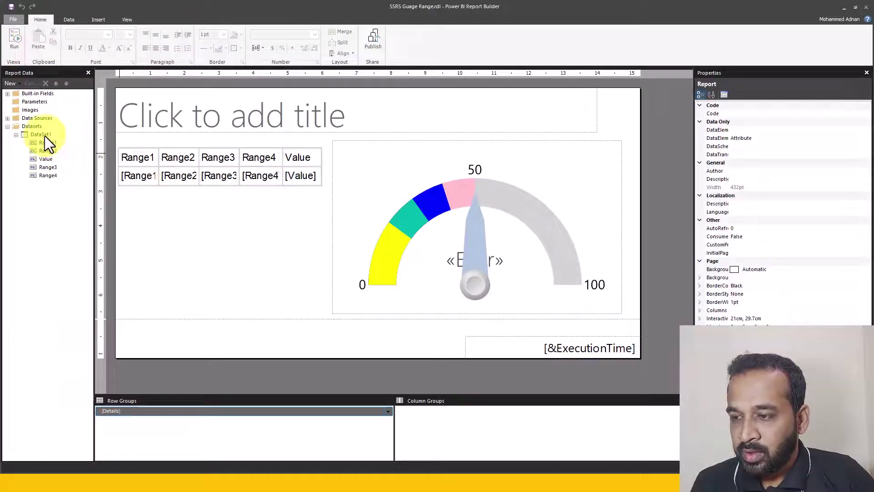
- Set the Value element in DataSet1's query to 77 and preview the report with the changed value
right_click(45, 133)
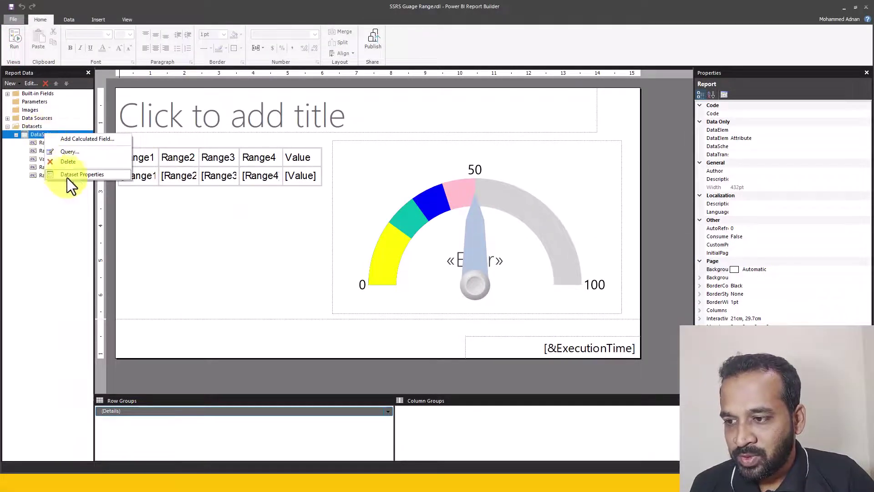
click(87, 174)
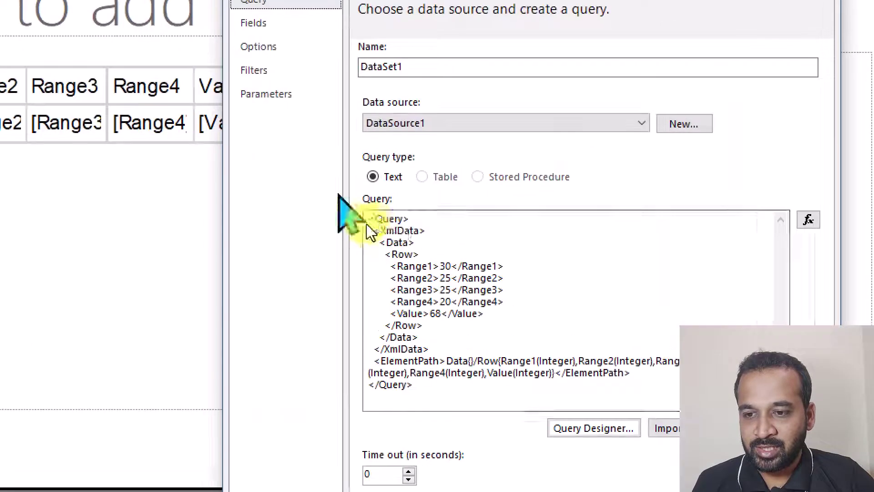
click(379, 229)
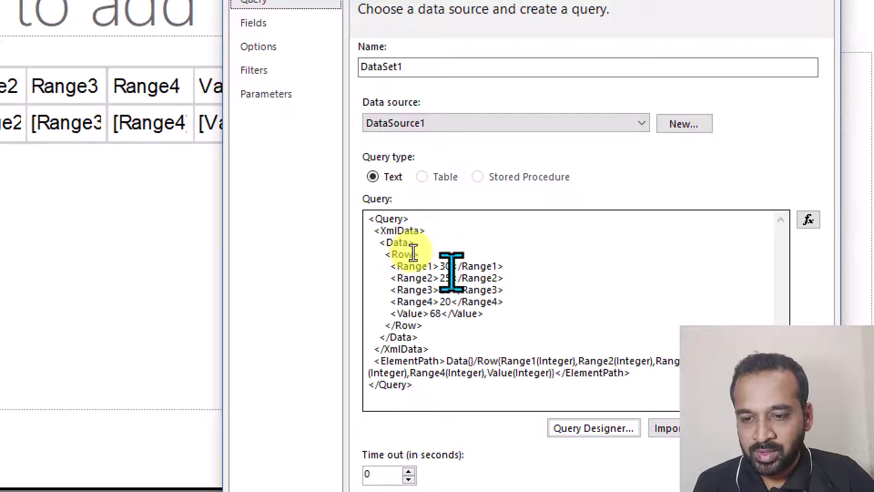
click(431, 313)
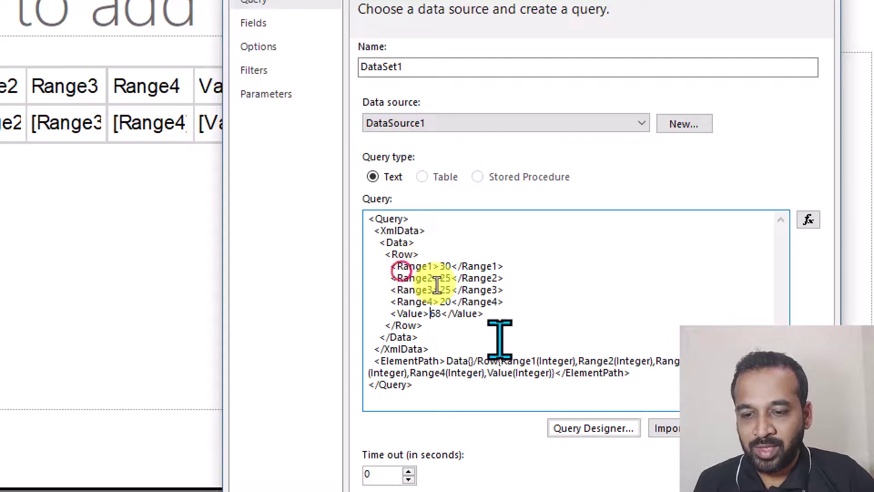
text(7)
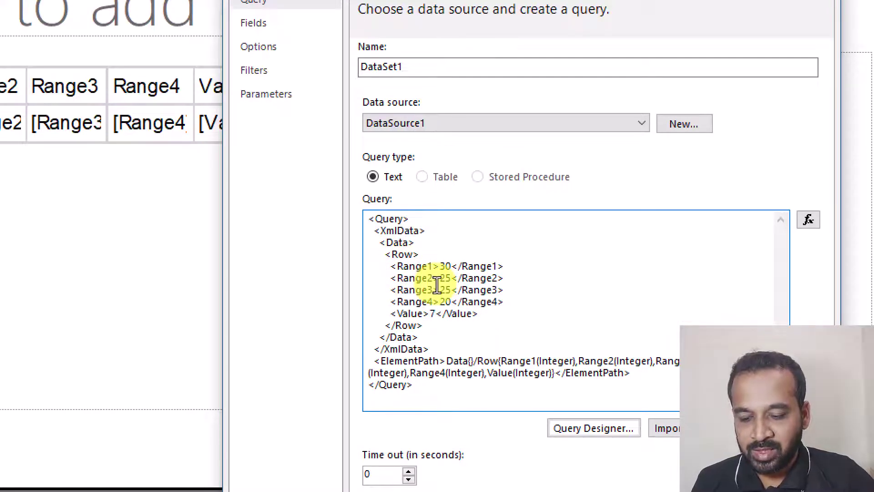
text(7)
click(531, 457)
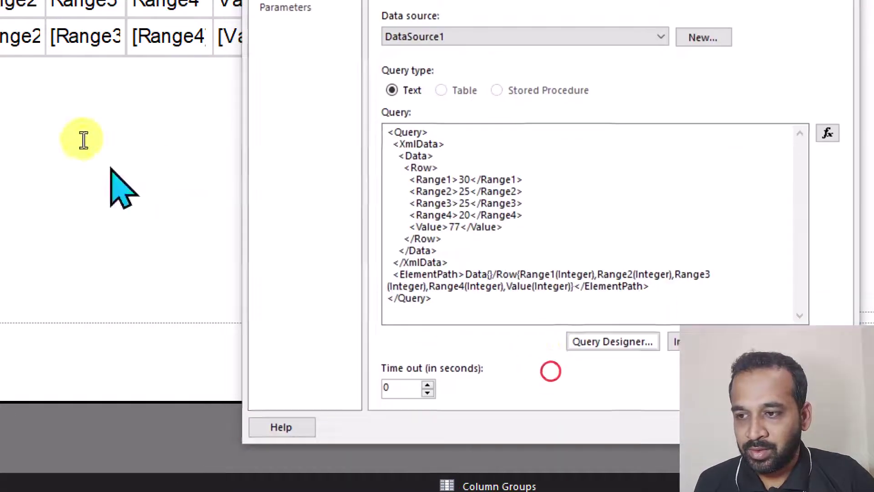
click(15, 45)
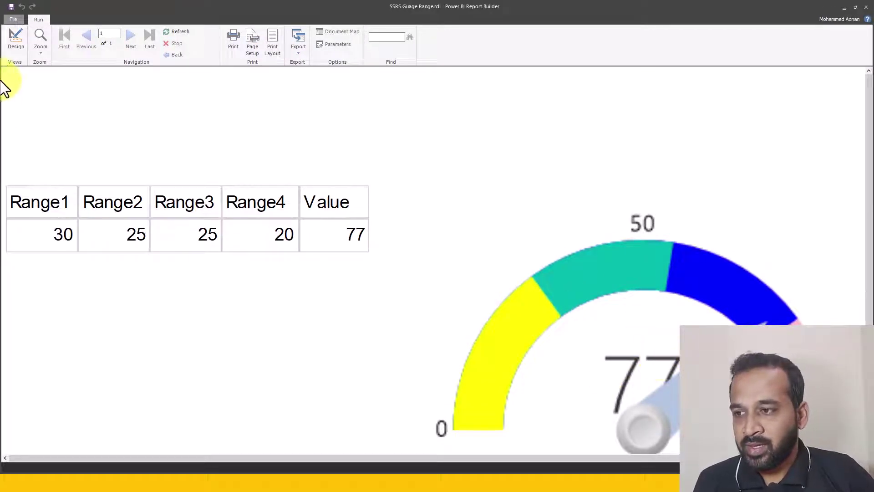
click(14, 43)
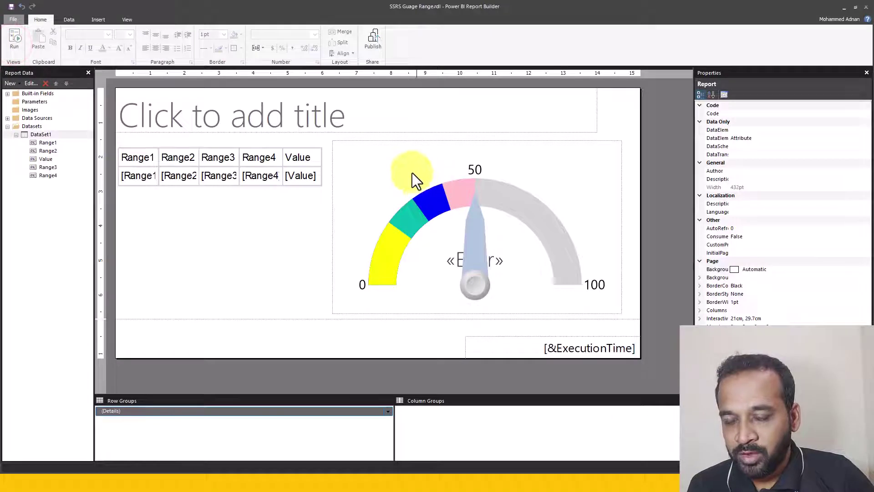
- Insert a 180 Degrees North radial gauge about 60 by 36 mm below the range table
click(277, 236)
click(94, 18)
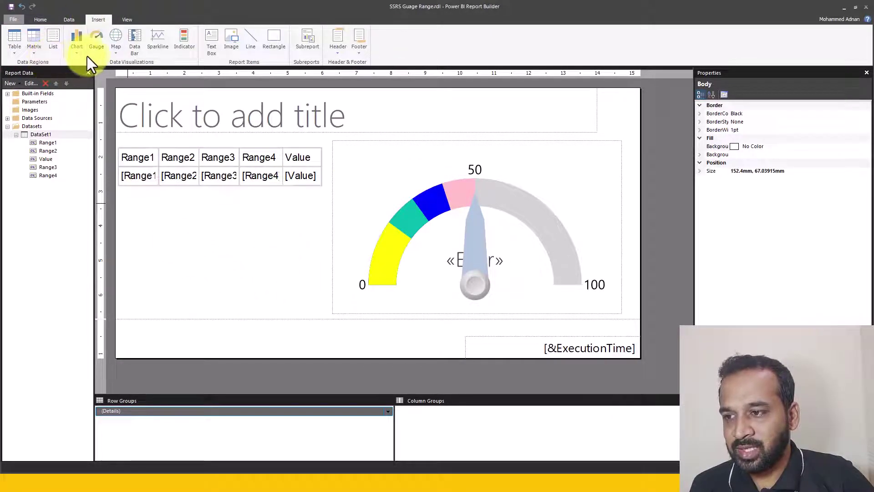
click(93, 41)
drag(121, 191, 326, 312)
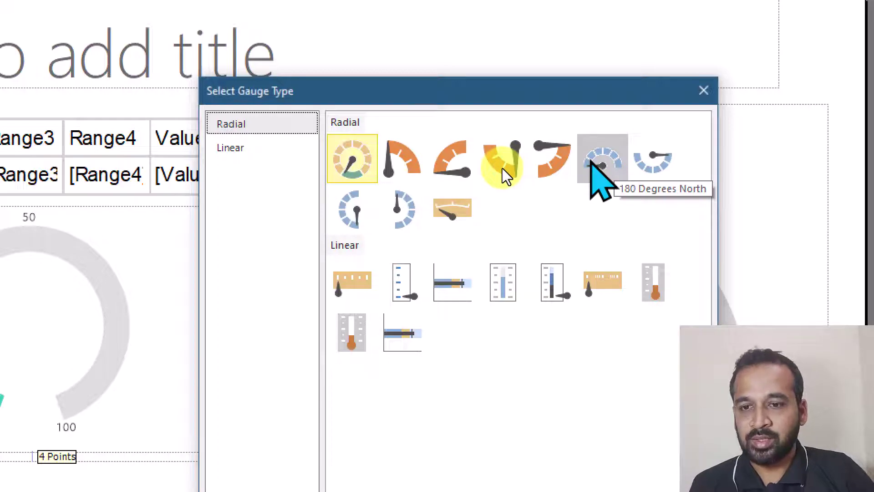
click(596, 165)
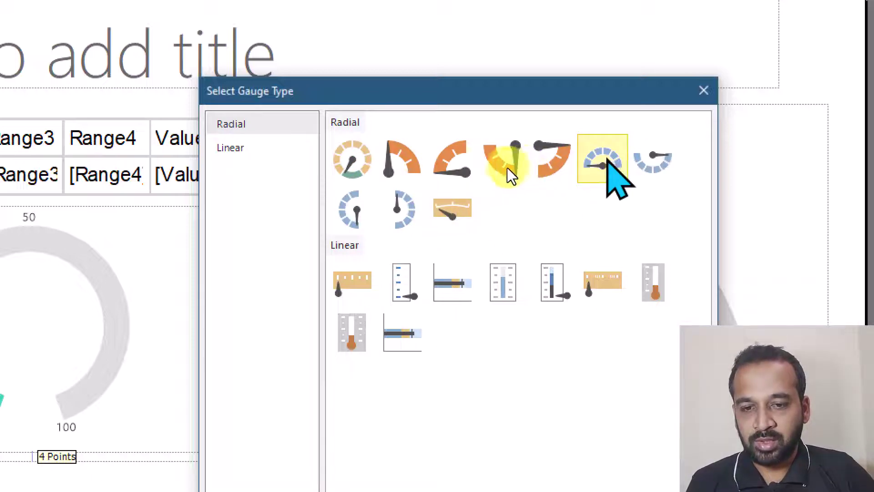
key(Return)
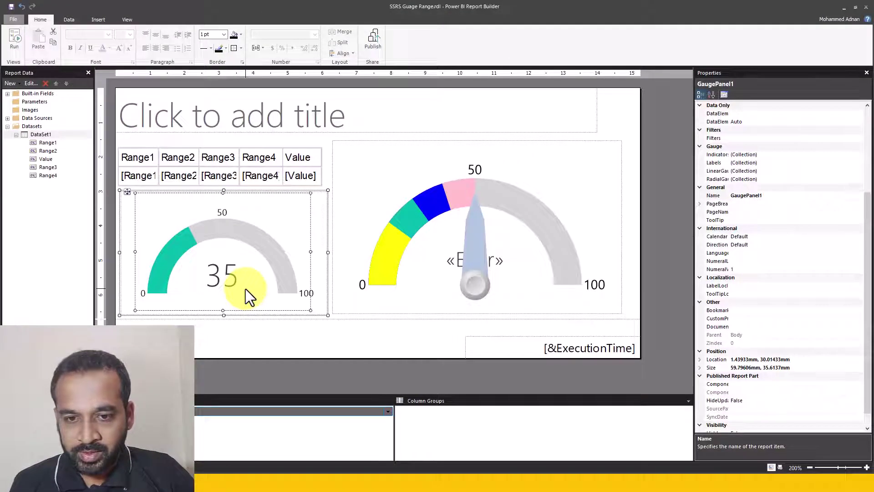
- Select the new gauge's centre label and widen the property name column so the full property names fit
click(223, 273)
click(345, 235)
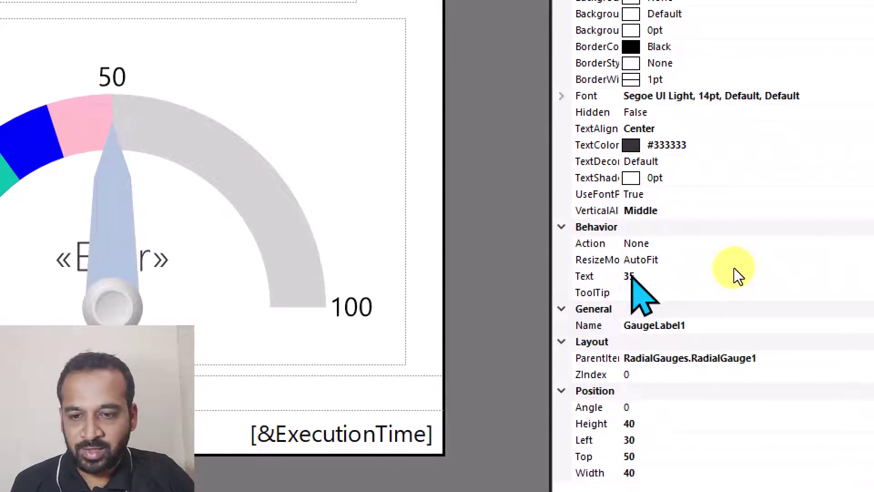
click(742, 271)
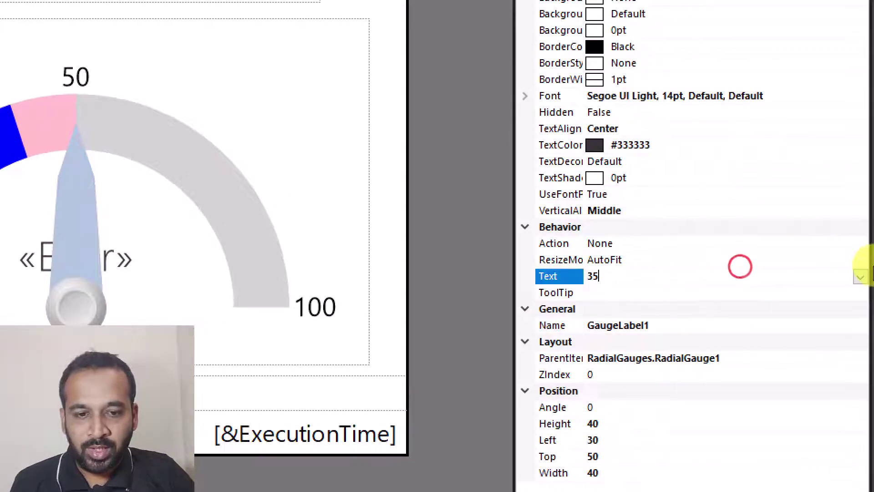
click(860, 273)
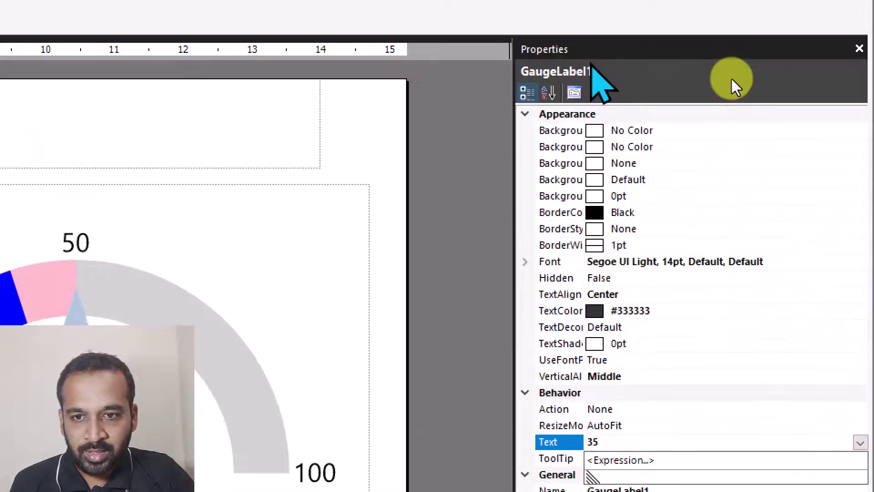
click(729, 110)
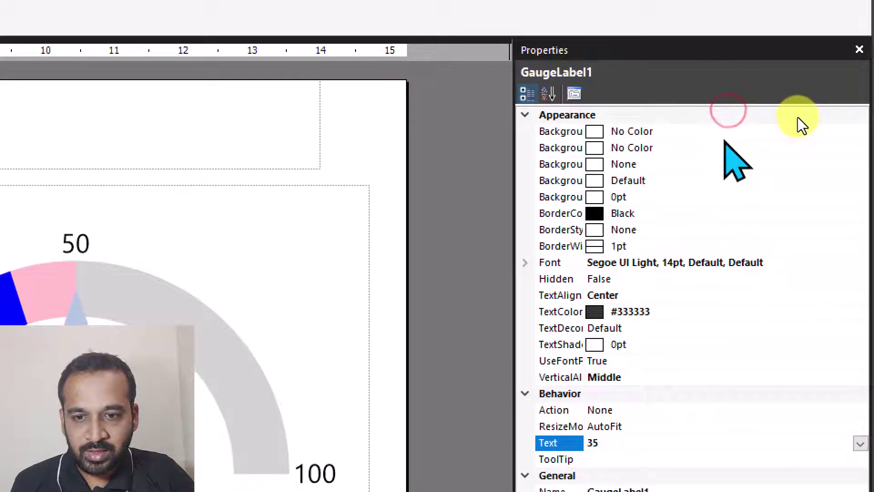
drag(585, 131, 718, 132)
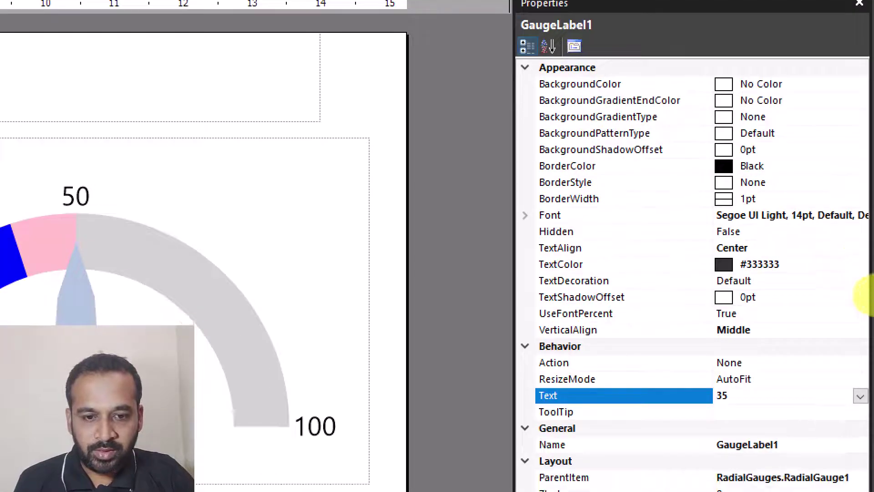
- Set the label's Text expression to Sum(Value) from DataSet1 and preview the report
click(861, 396)
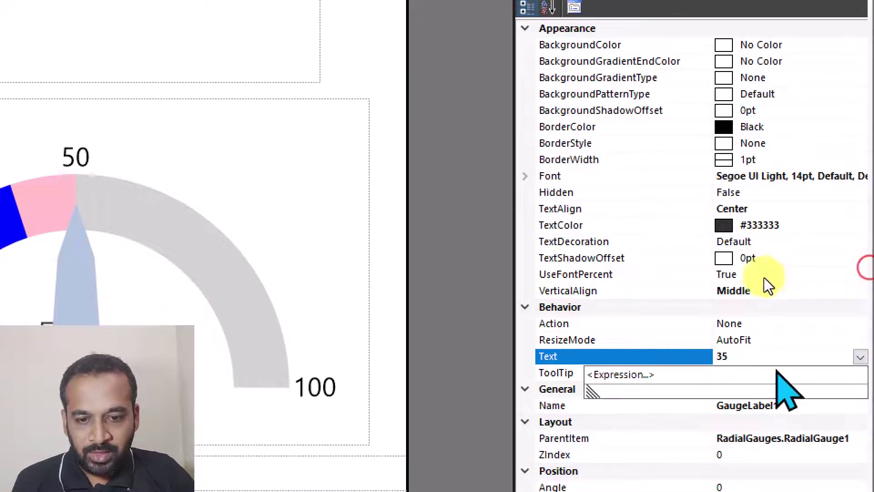
click(612, 374)
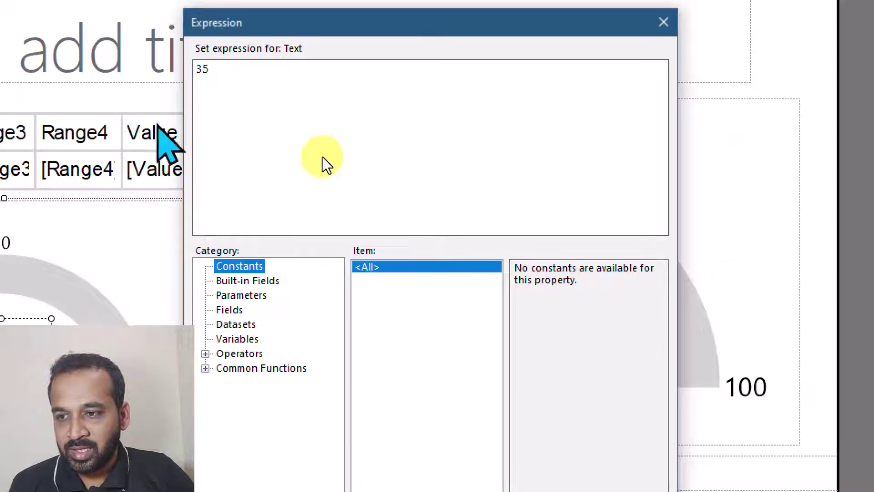
click(233, 324)
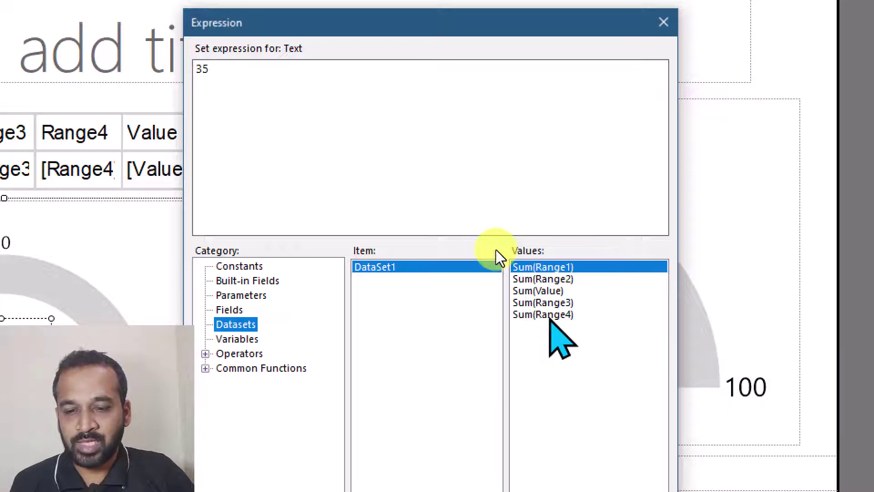
double_click(544, 291)
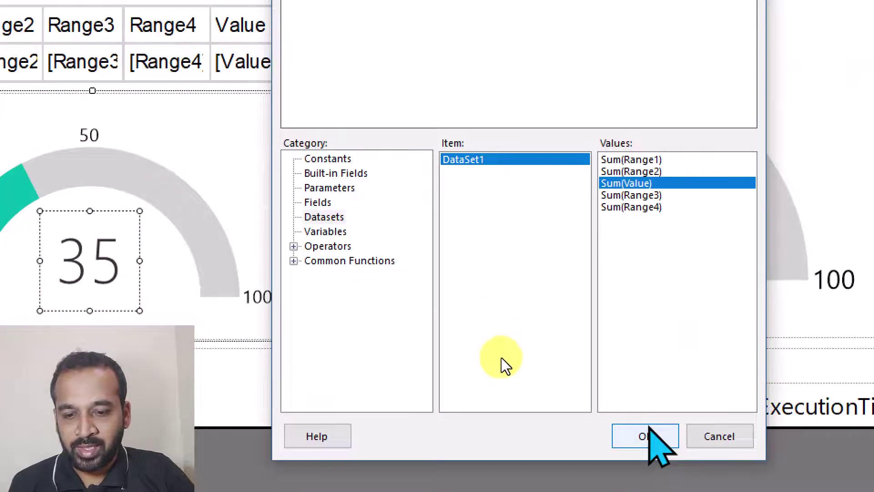
click(646, 436)
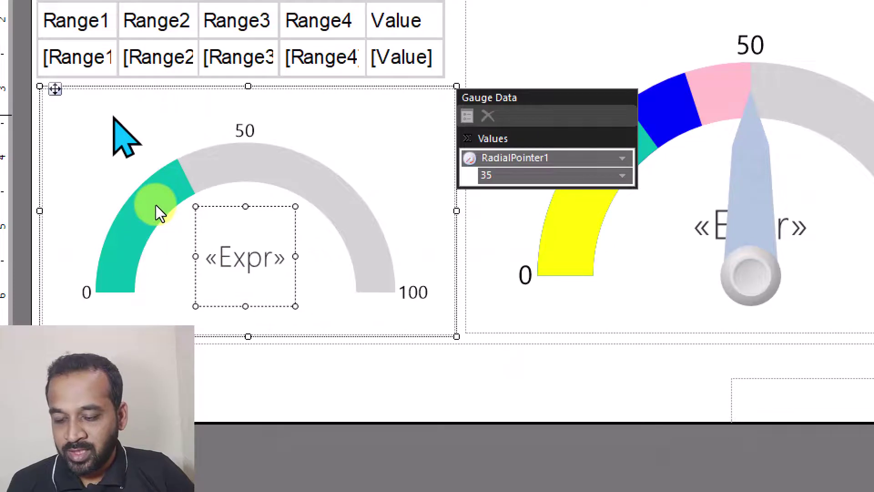
click(17, 44)
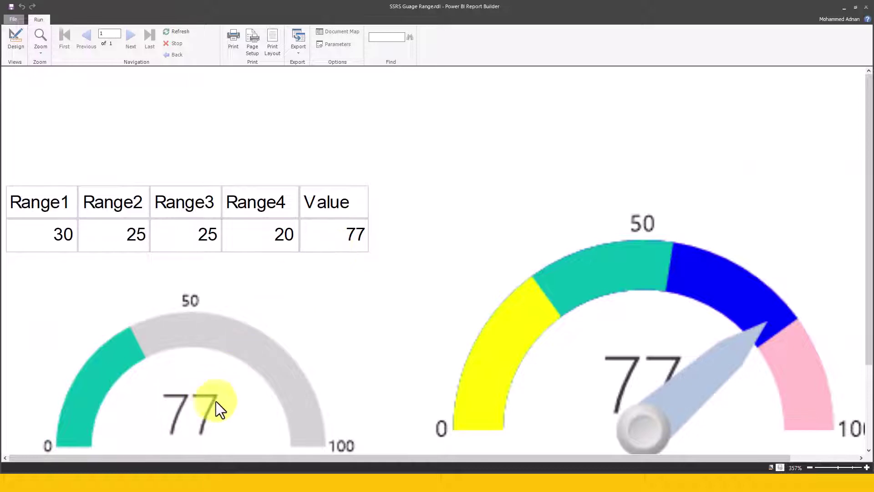
click(13, 42)
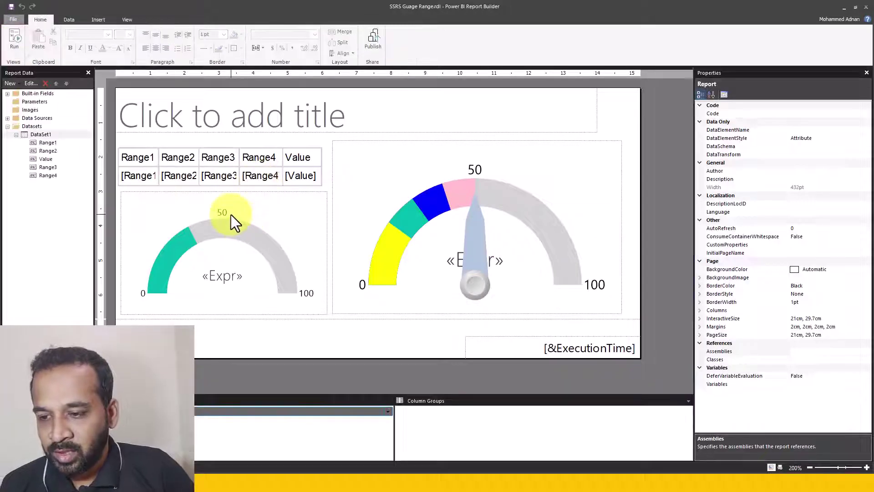
- Examine the new gauge's scale, label and pointer data, and compare them with the pointers of the four-colour gauge
click(231, 214)
click(228, 225)
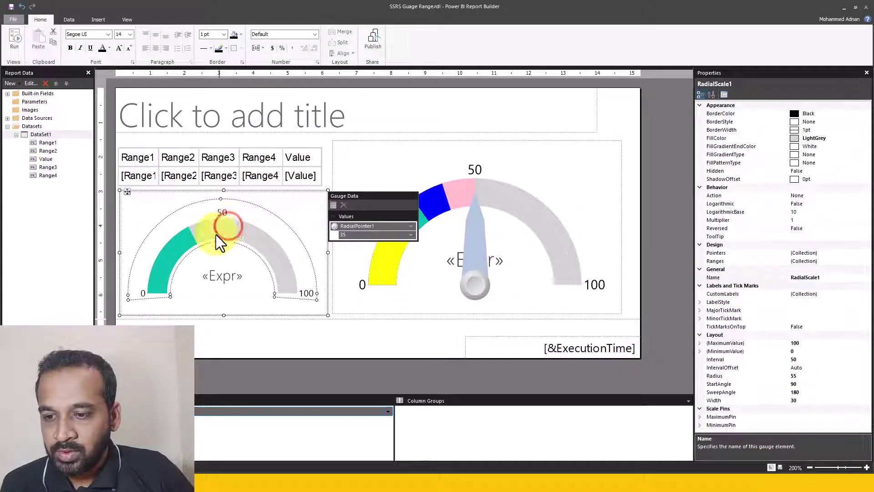
click(225, 274)
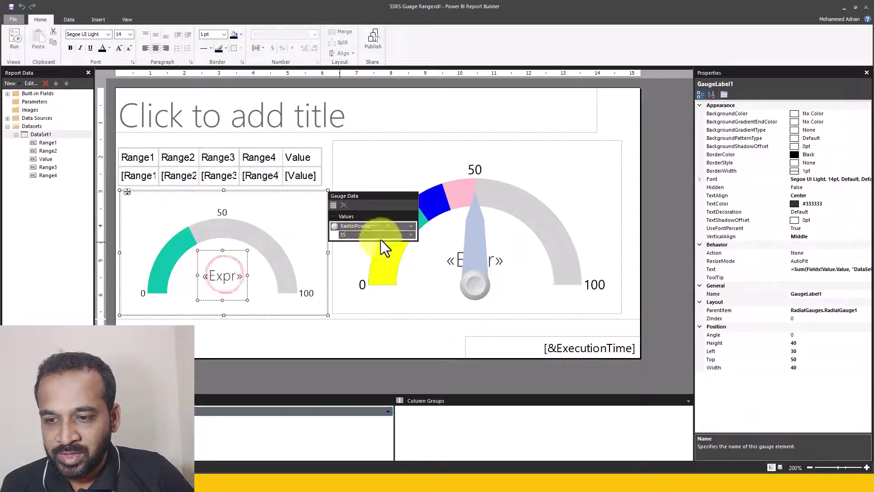
click(233, 227)
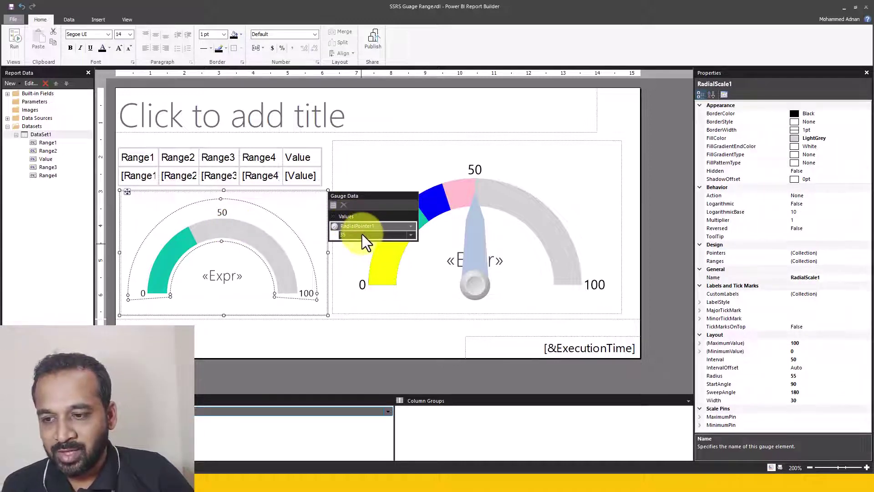
click(491, 257)
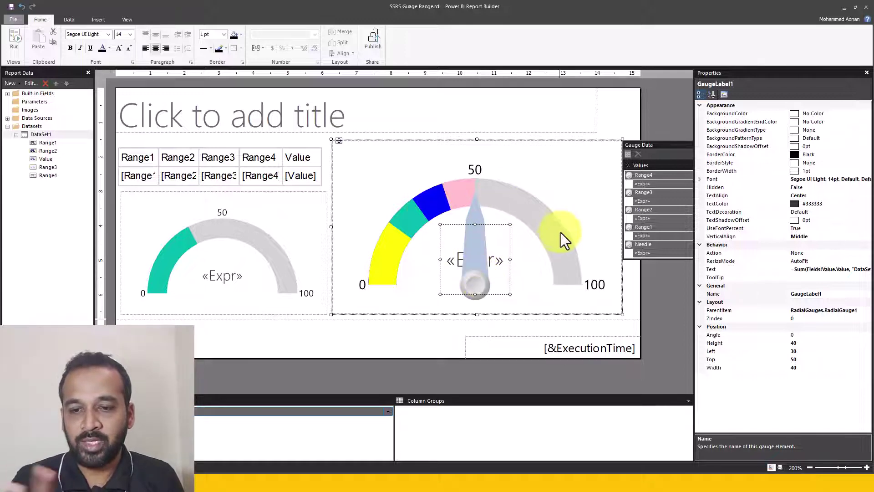
- Add a second pointer to the scale of the gauge below the range table and set its type to Needle
click(224, 233)
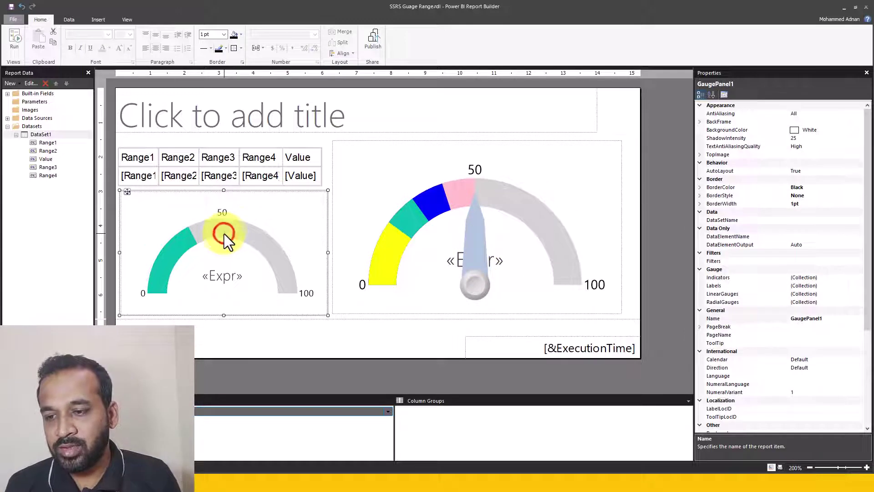
click(233, 231)
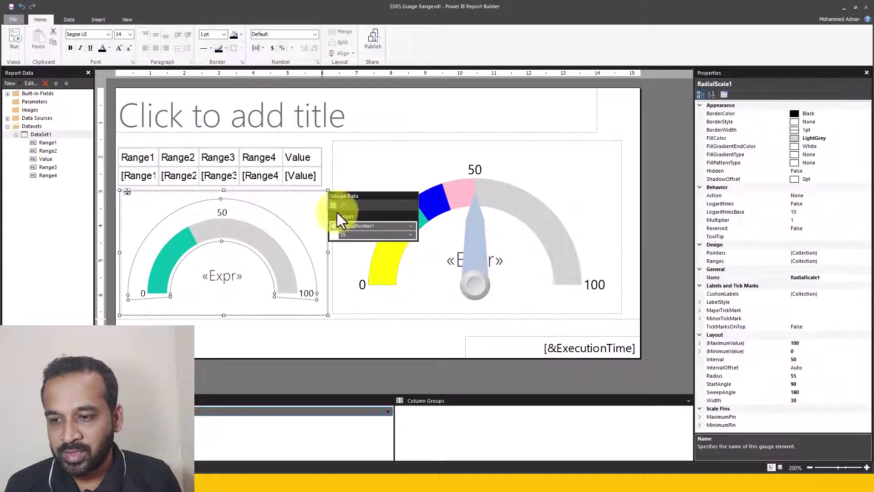
right_click(234, 228)
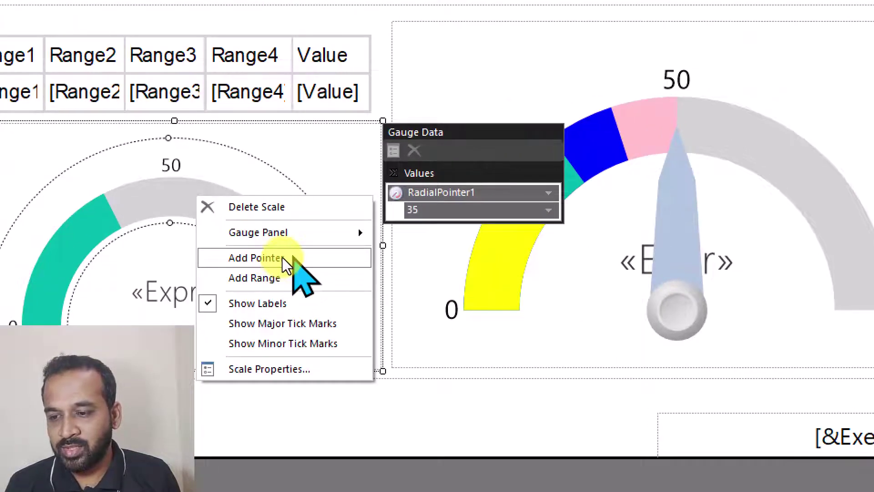
click(282, 257)
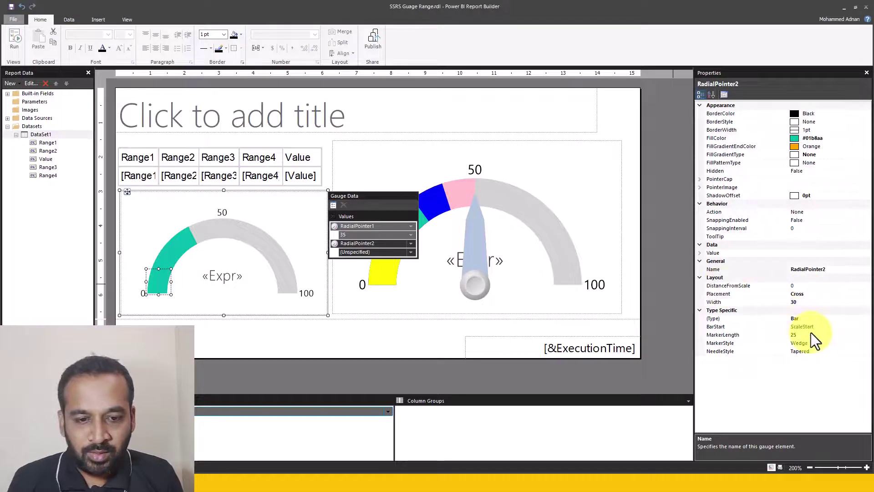
click(858, 319)
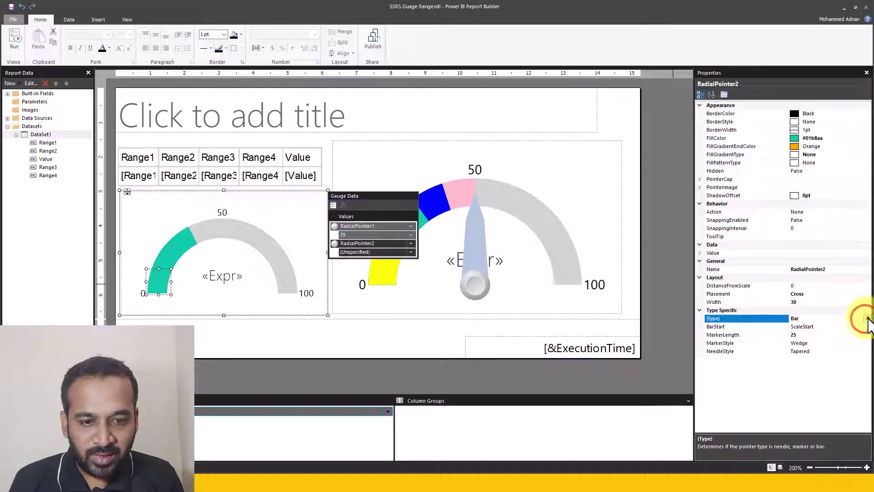
click(866, 318)
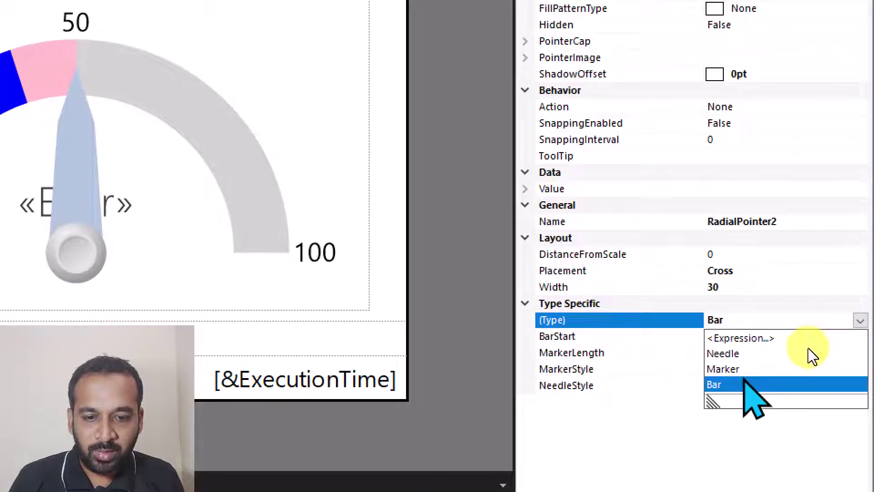
click(807, 335)
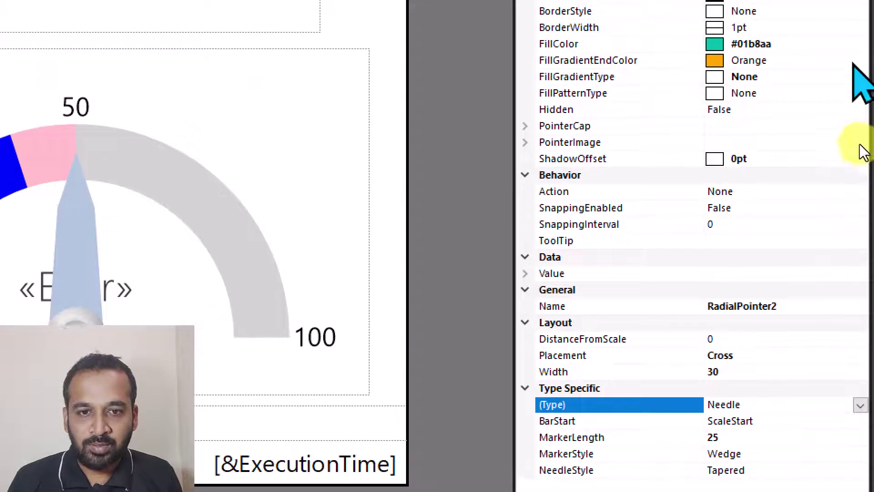
- Set the new needle pointer's fill color to Red
click(861, 63)
click(861, 63)
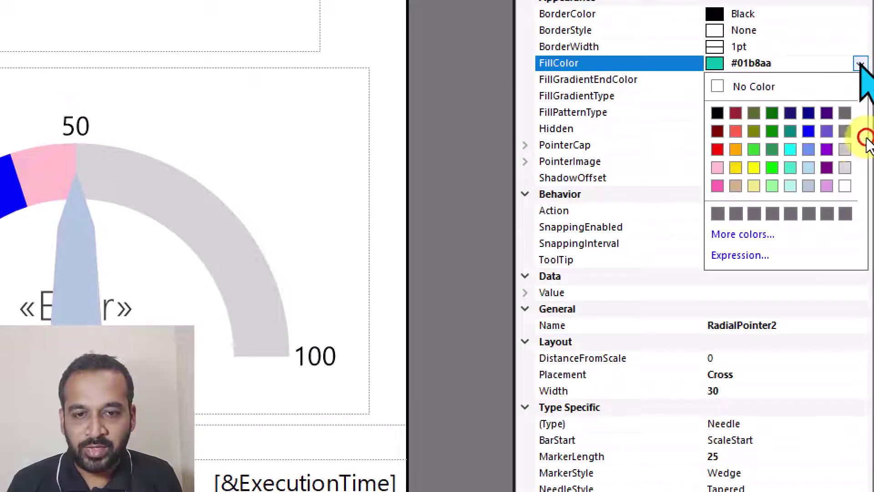
click(797, 182)
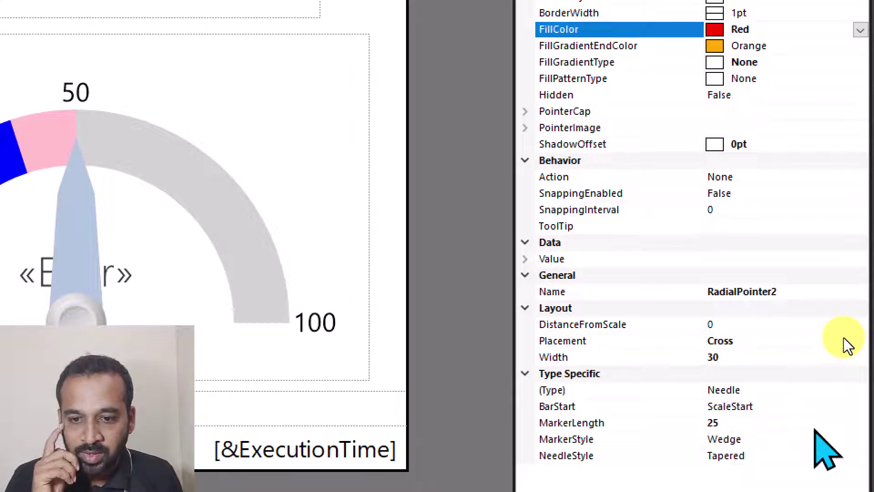
- Set the red needle's Value expression to Sum(Value) from DataSet1, preview the report and return to the design
click(866, 253)
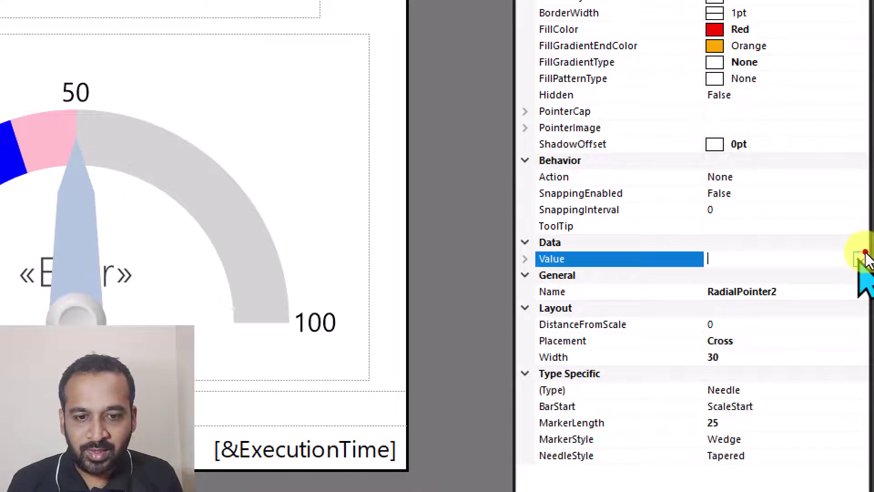
click(864, 254)
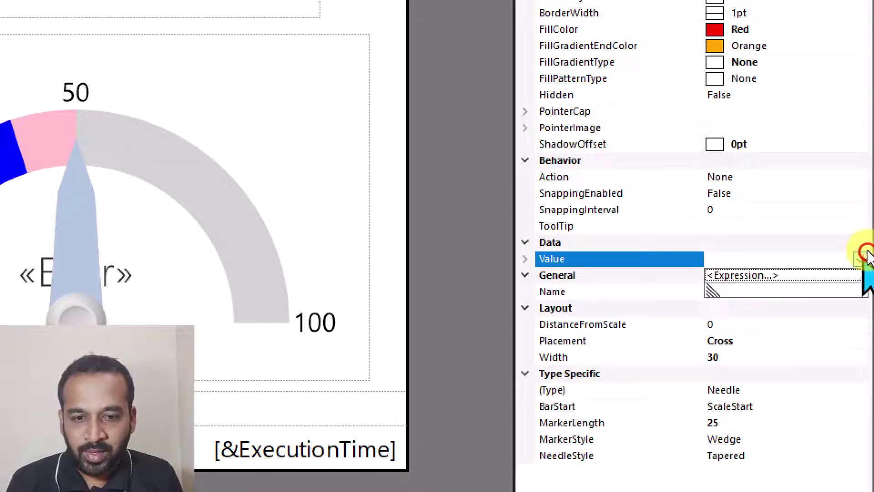
click(803, 261)
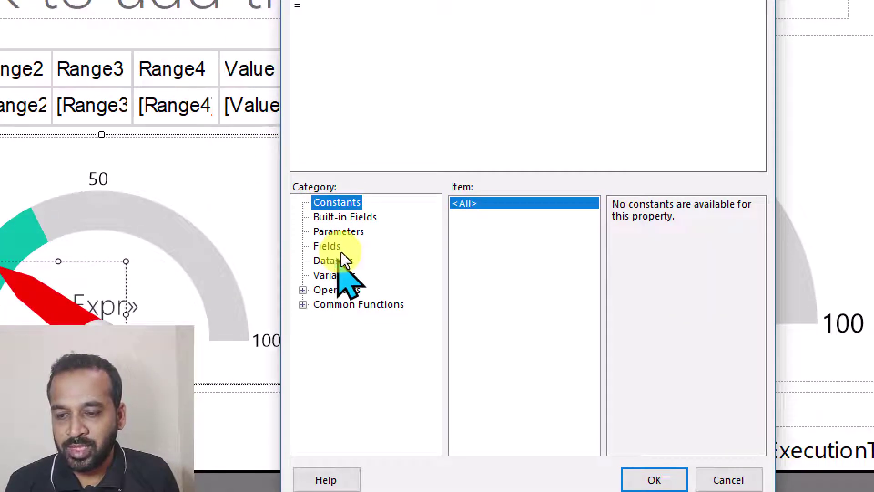
click(339, 258)
double_click(635, 227)
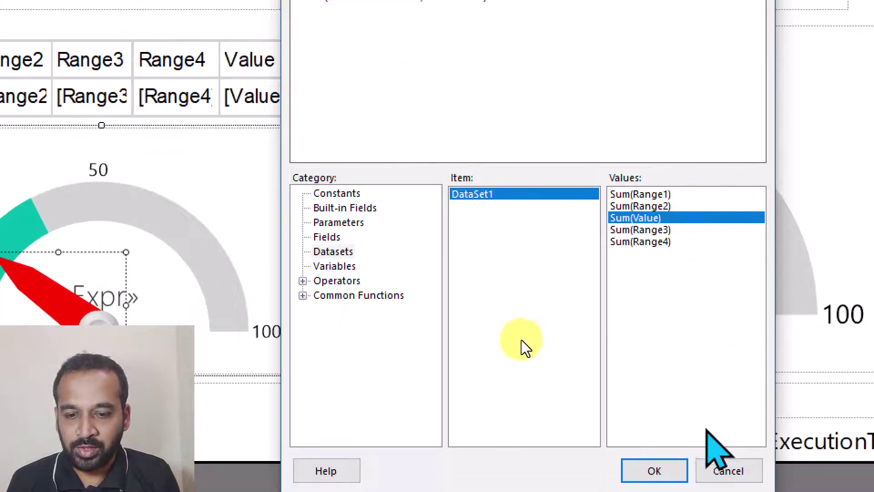
click(666, 431)
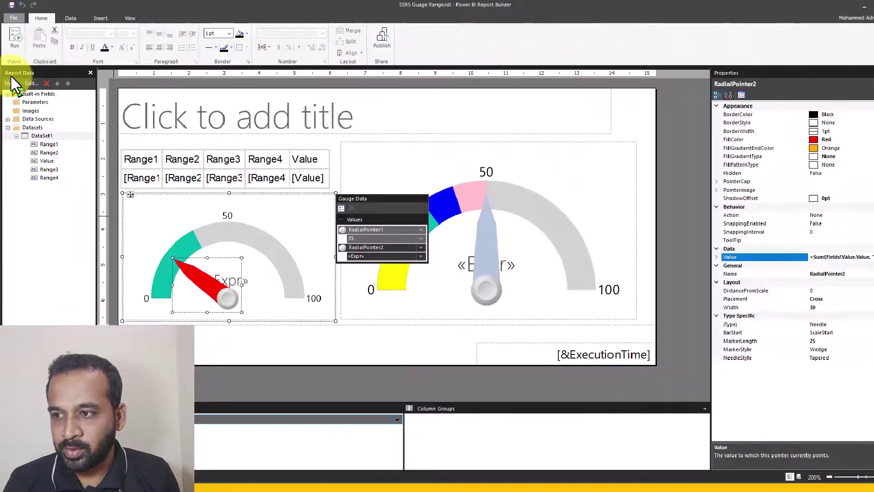
click(13, 44)
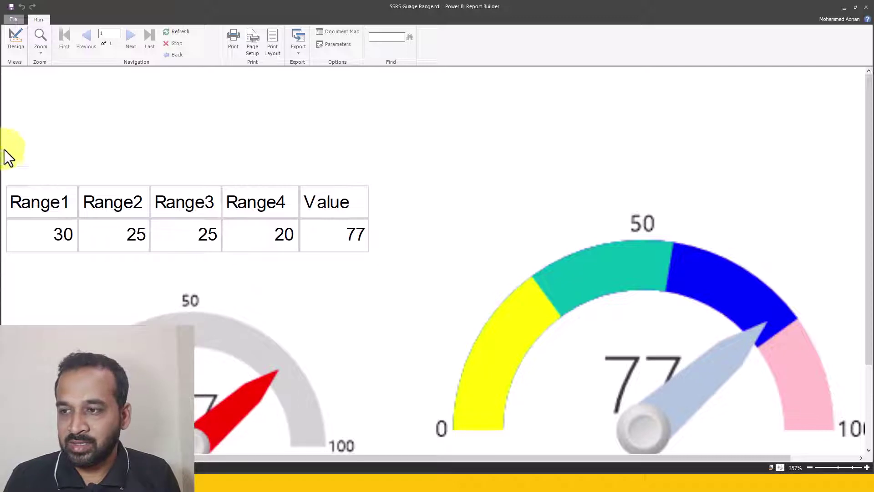
click(10, 46)
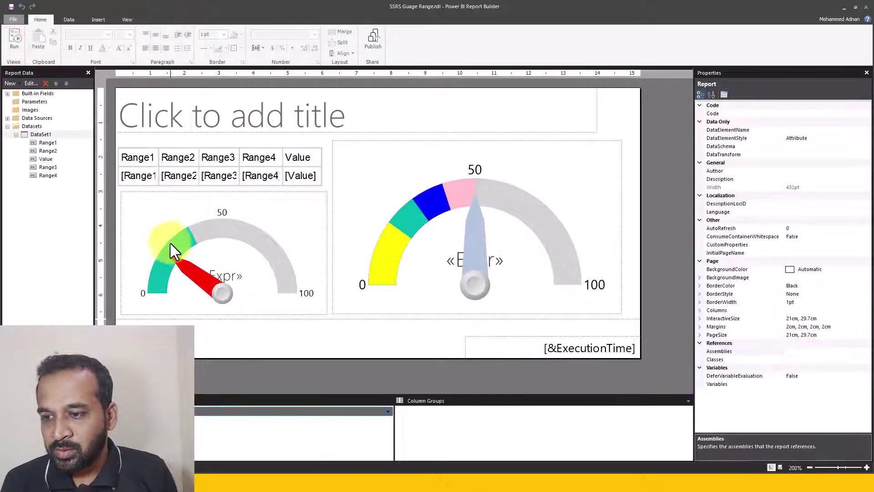
- Add a third pointer to the same gauge's scale and set its type to Bar
click(219, 228)
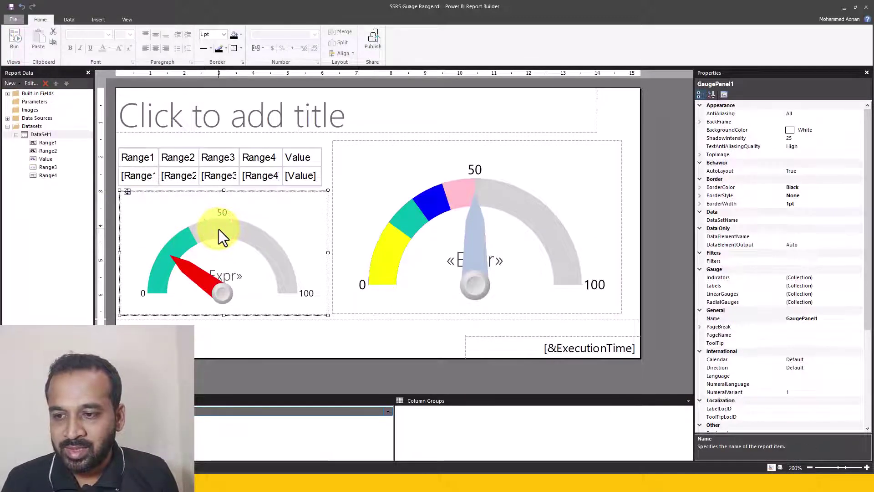
click(219, 228)
right_click(219, 229)
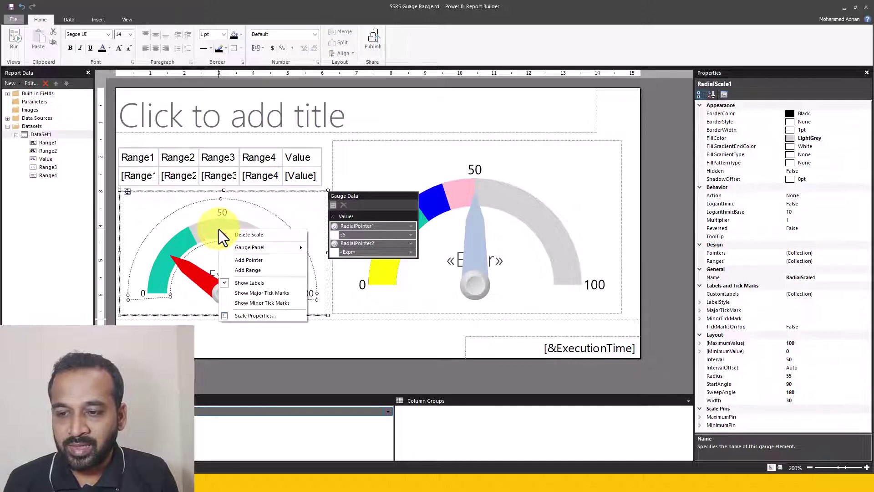
click(264, 259)
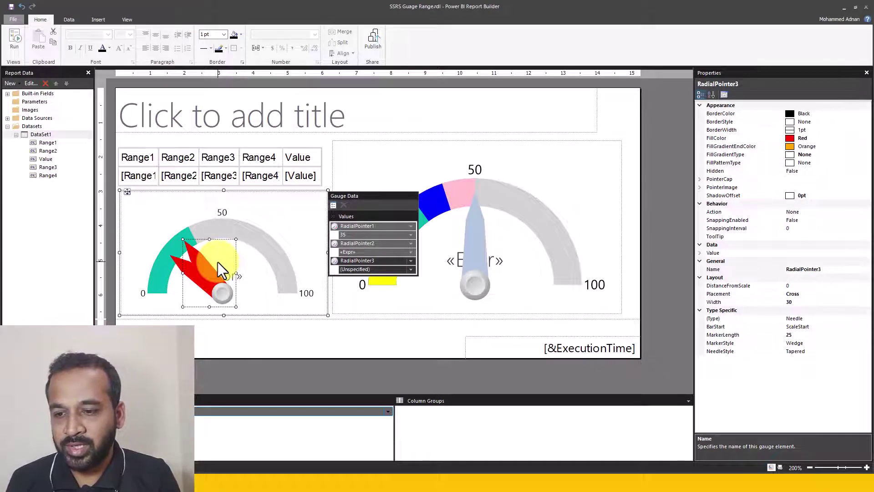
click(863, 321)
click(865, 318)
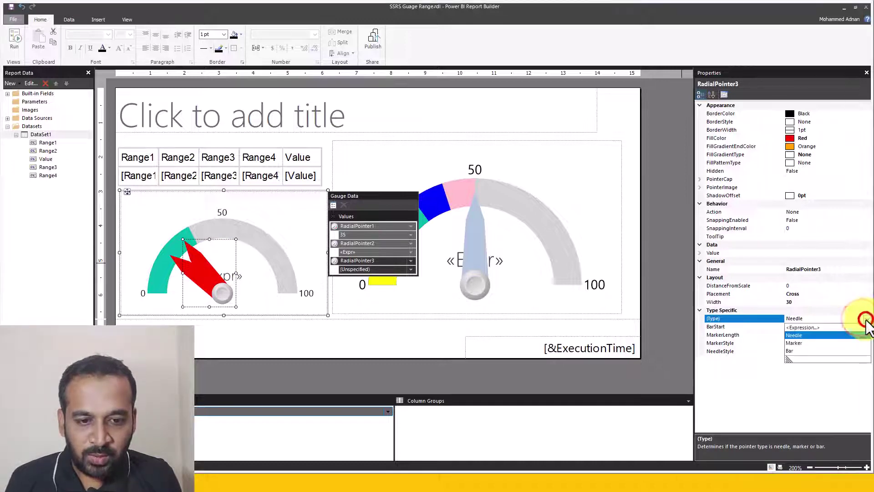
click(797, 351)
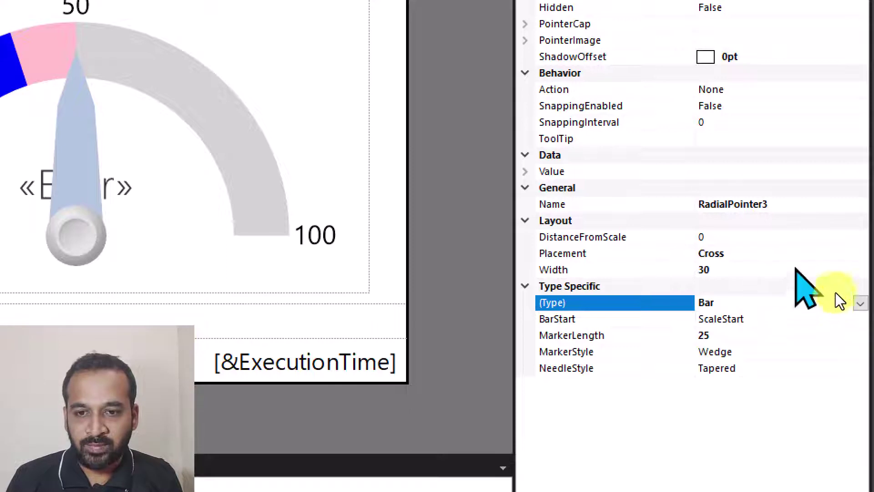
- Set the new bar pointer's Value expression to Sum(Range1) from DataSet1
click(859, 172)
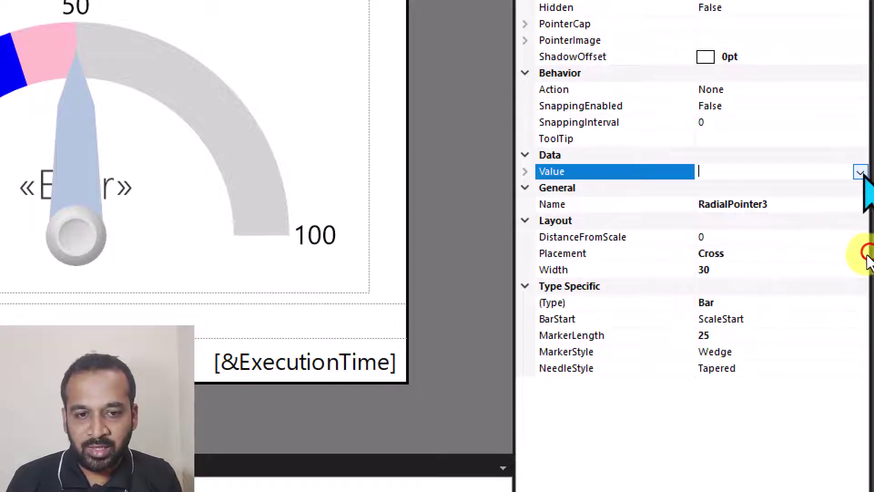
click(860, 171)
click(812, 262)
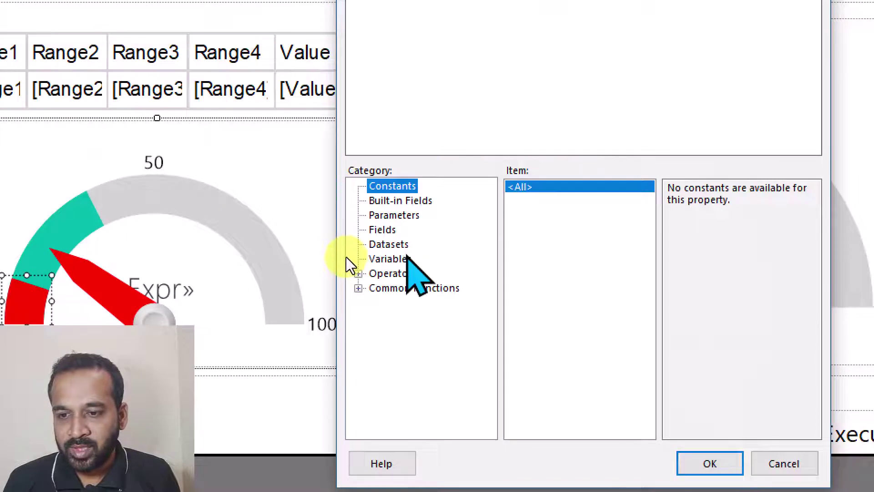
click(362, 248)
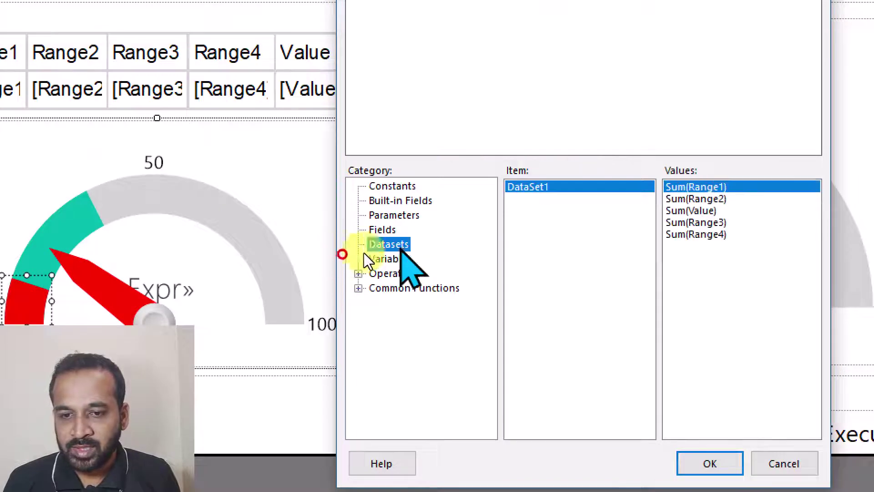
click(529, 224)
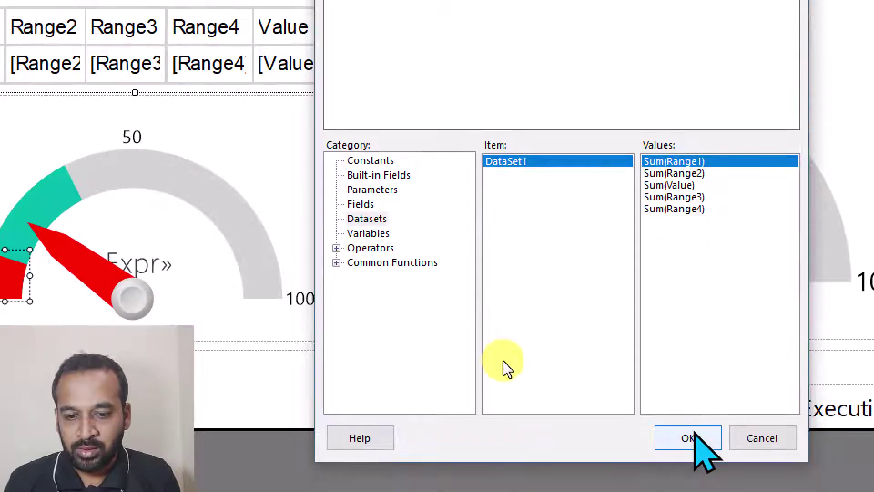
click(503, 361)
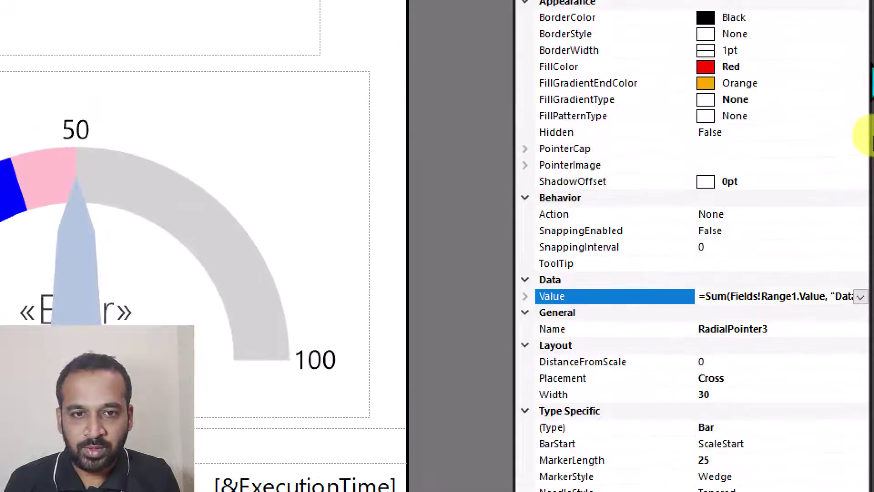
- Set the Range1 bar pointer's fill color to LightGreen and preview the report
click(860, 54)
click(860, 54)
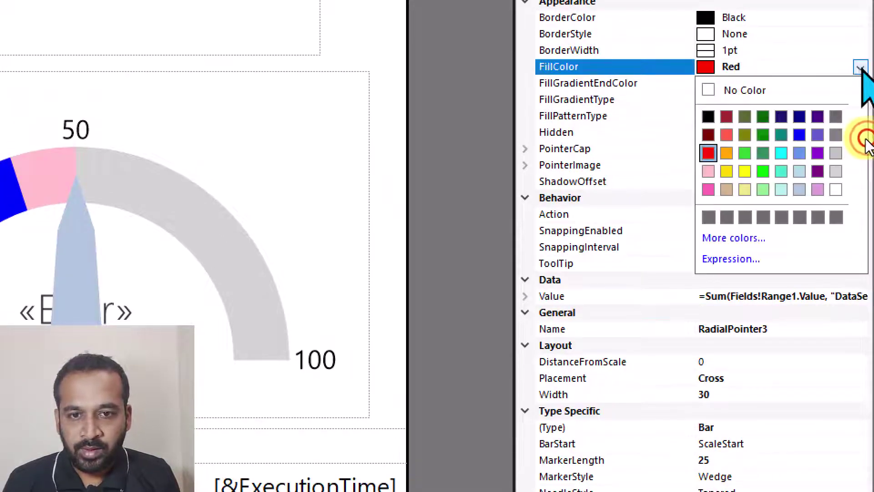
click(817, 198)
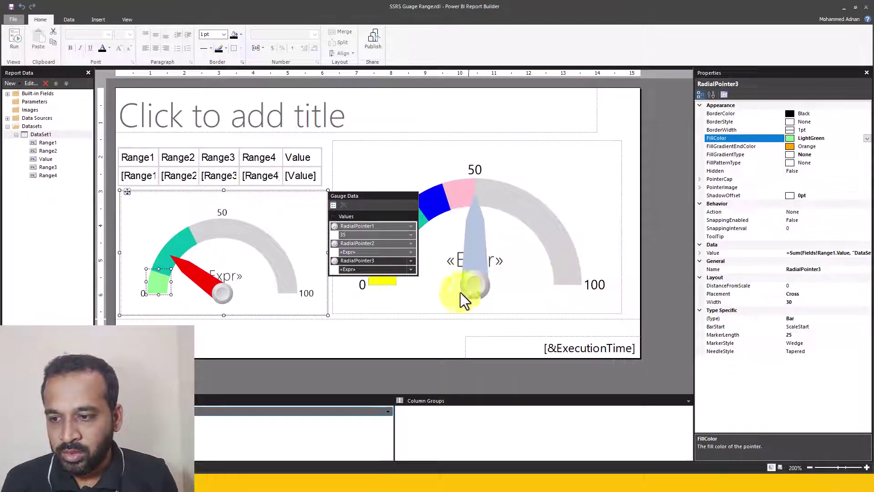
click(17, 43)
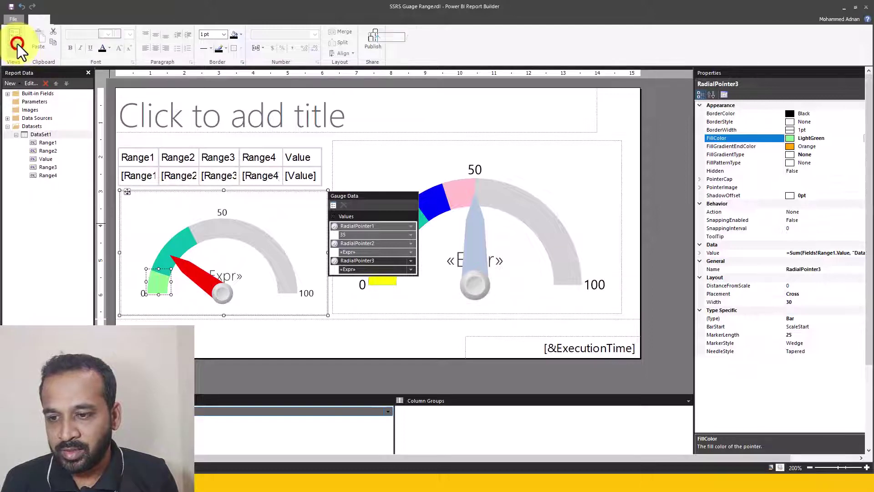
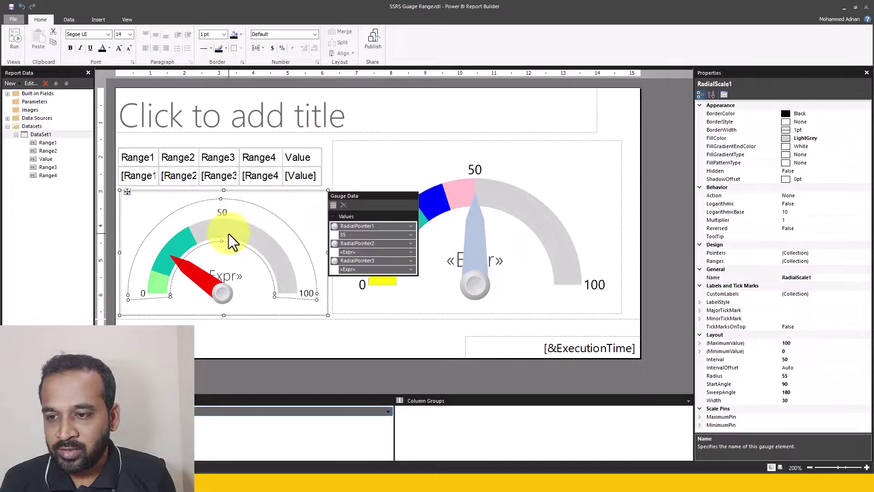
- Add a fourth pointer to the same gauge's scale and set its fill color to LightSteelBlue
right_click(228, 233)
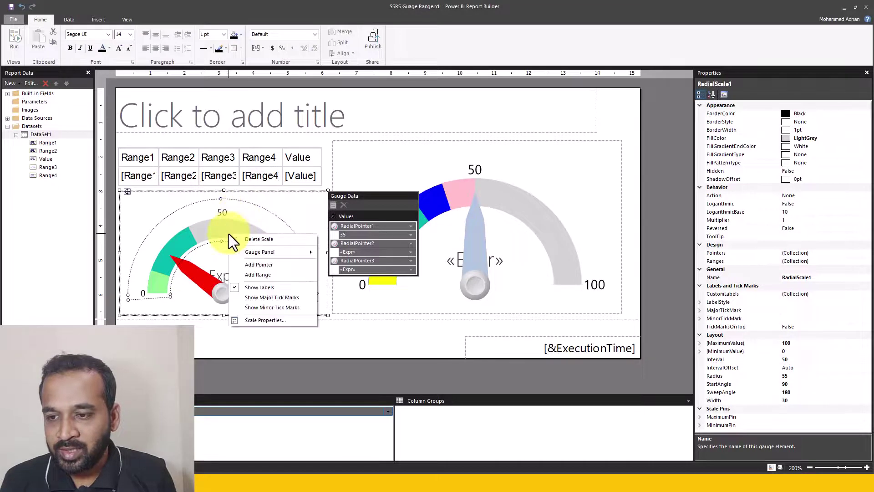
click(281, 266)
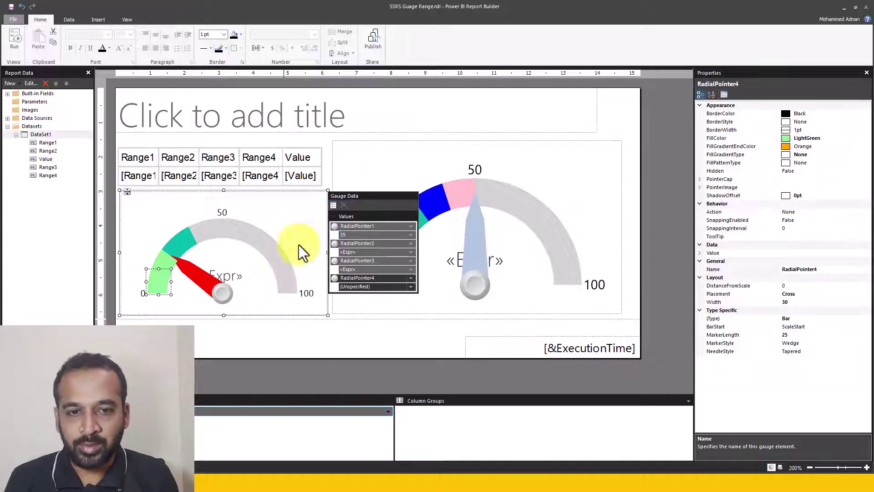
click(865, 138)
click(865, 138)
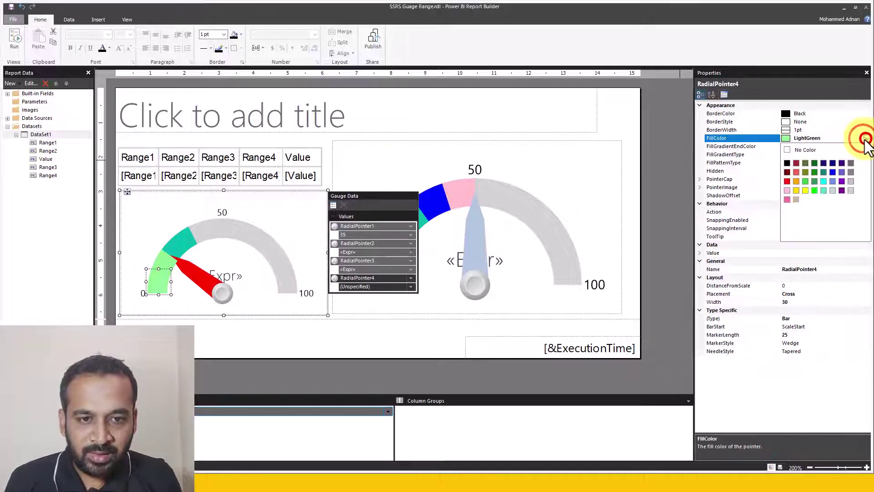
click(835, 198)
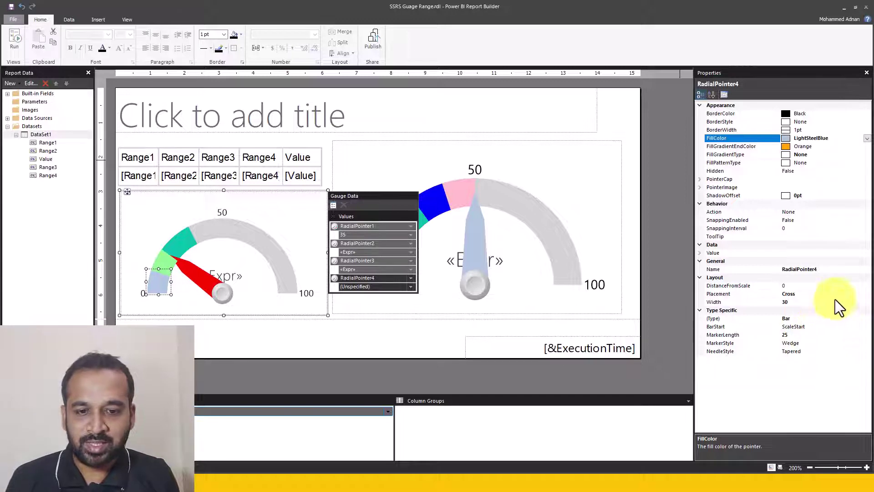
- Set the fourth pointer's Value expression to Sum(Range1)+Sum(Range2) from DataSet1 and preview the report
click(862, 253)
click(866, 252)
click(818, 261)
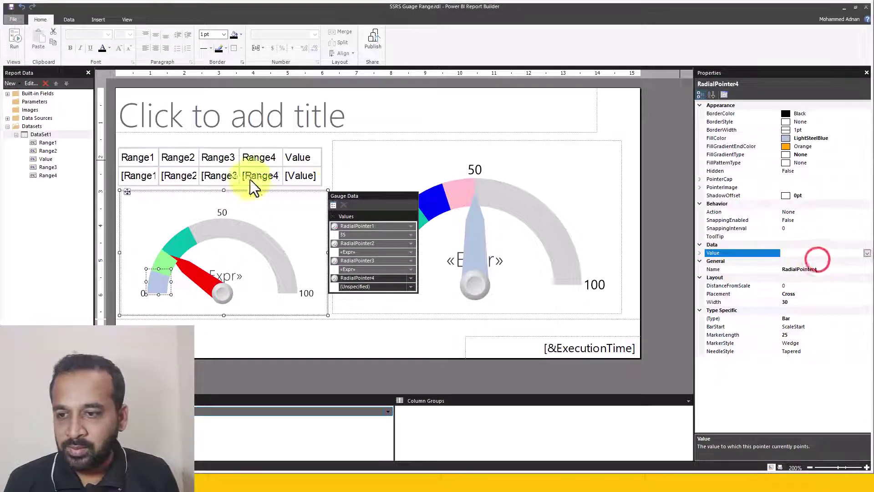
click(340, 253)
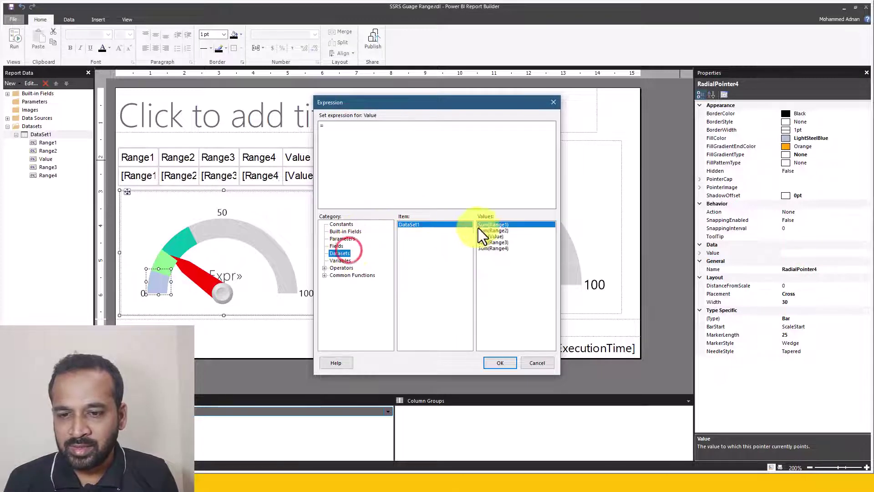
double_click(491, 226)
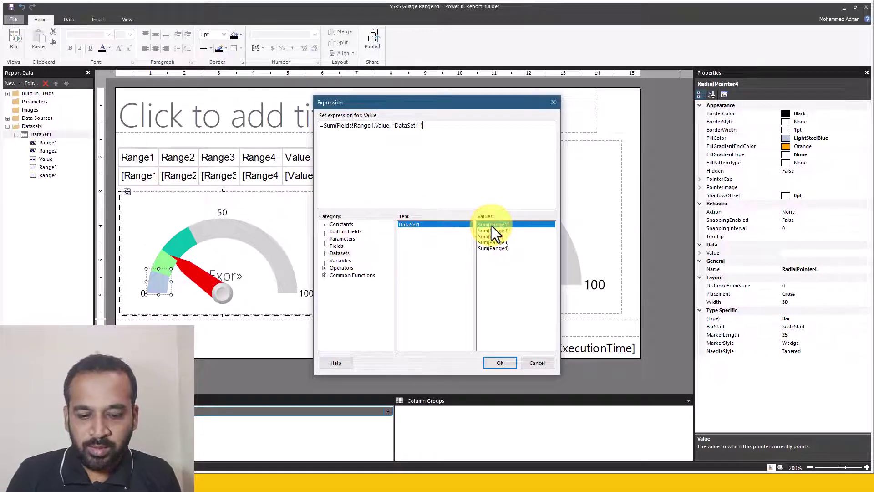
text(+)
click(496, 230)
double_click(496, 230)
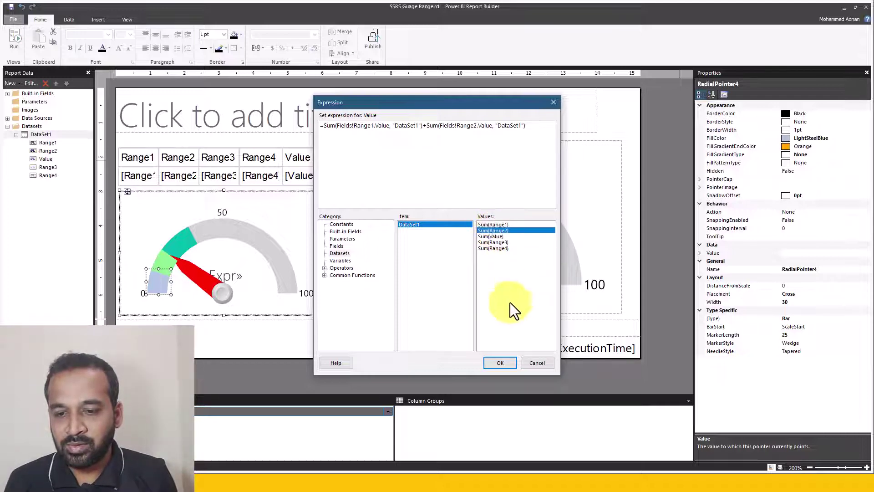
click(502, 361)
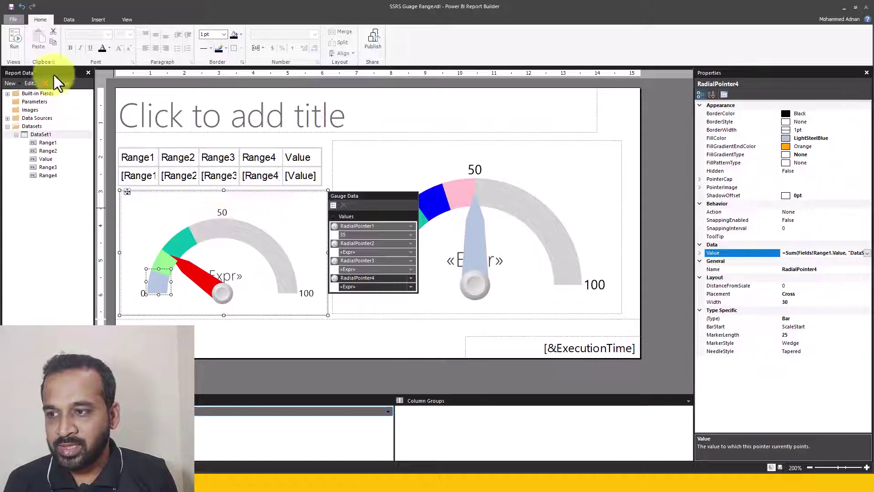
click(16, 37)
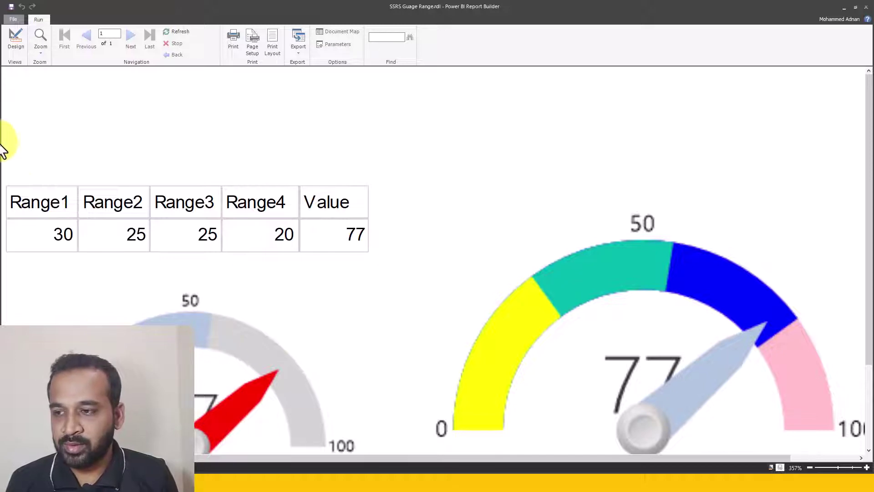
click(15, 43)
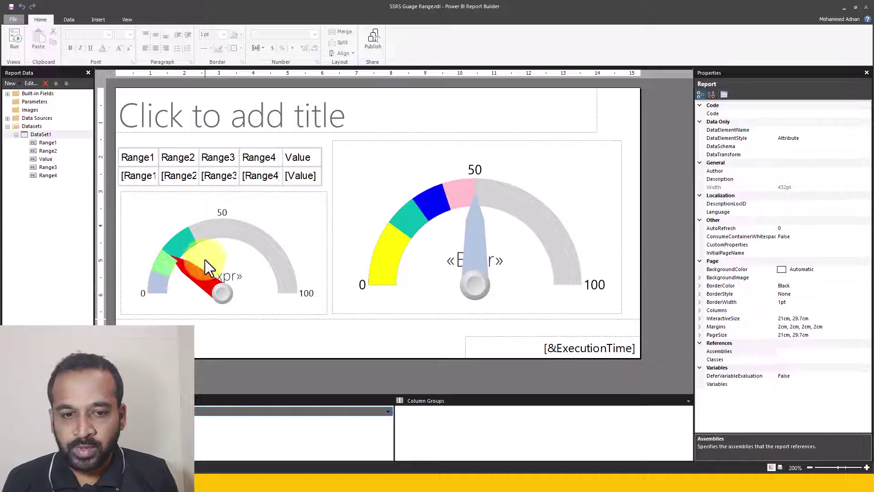
- Add a fifth pointer to the same gauge's scale and name it Needle
click(215, 225)
right_click(220, 225)
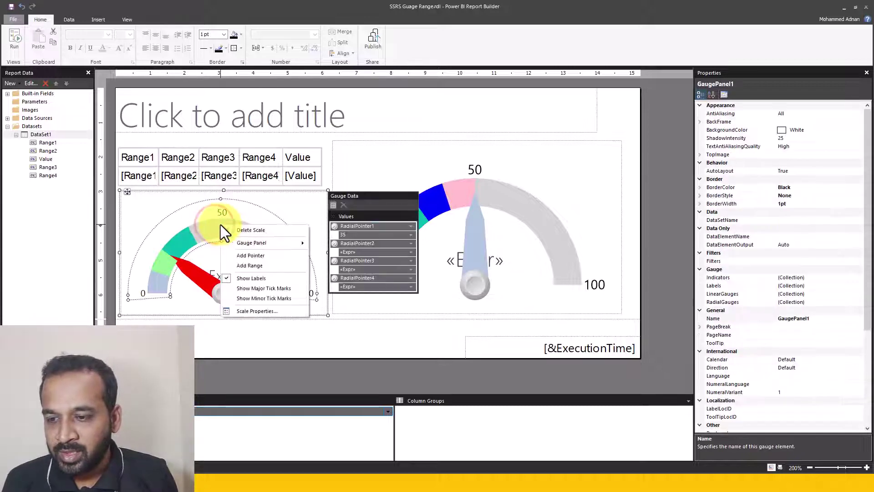
click(269, 254)
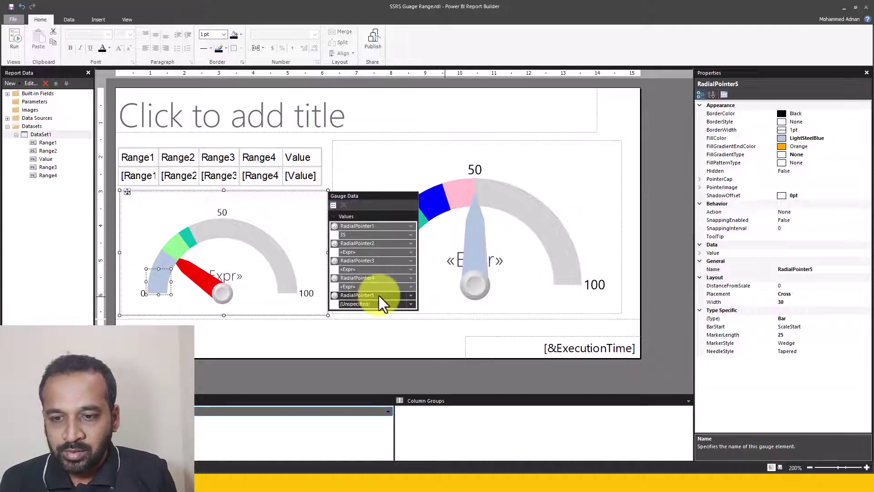
click(814, 269)
text(Nee)
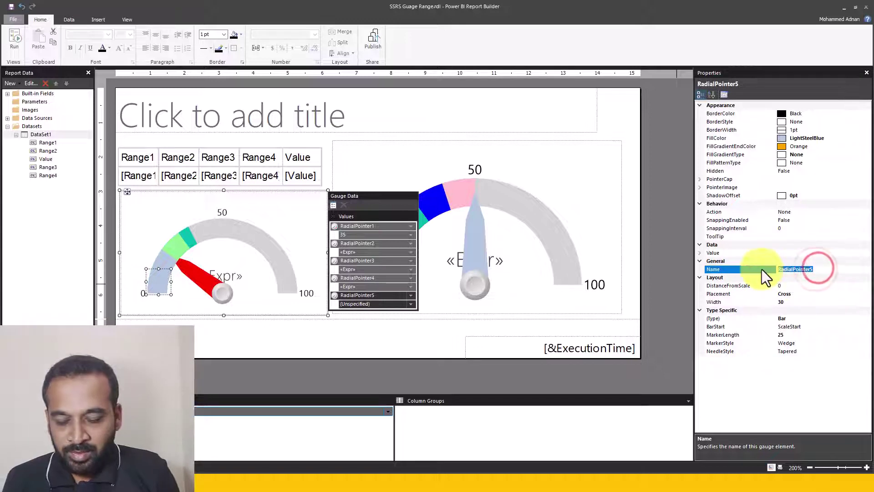
text(dle)
key(Return)
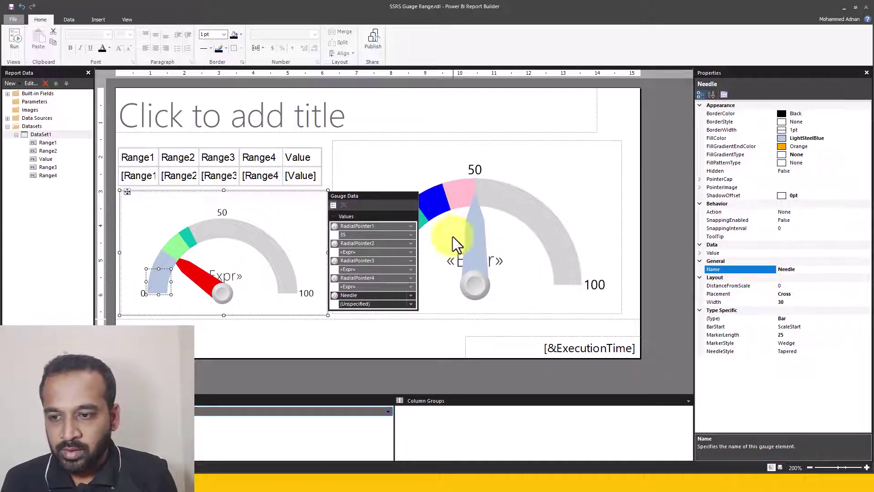
- Change the type of the Needle pointer to Needle
right_click(223, 225)
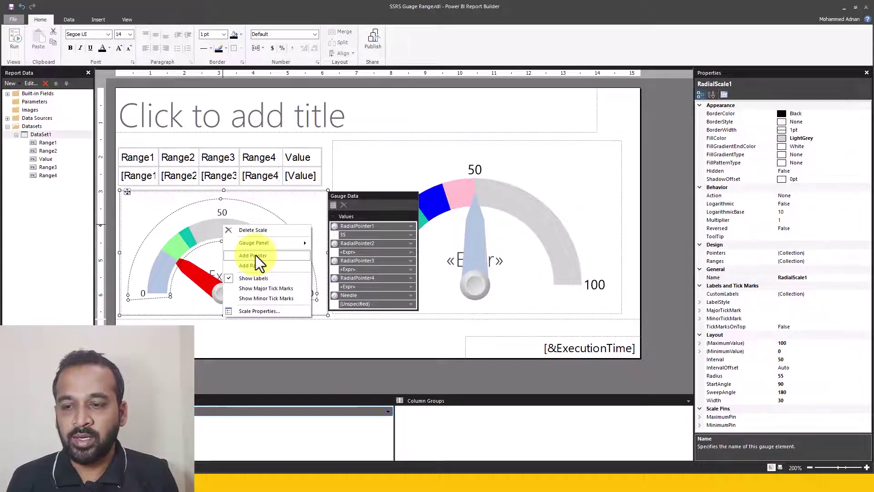
click(349, 296)
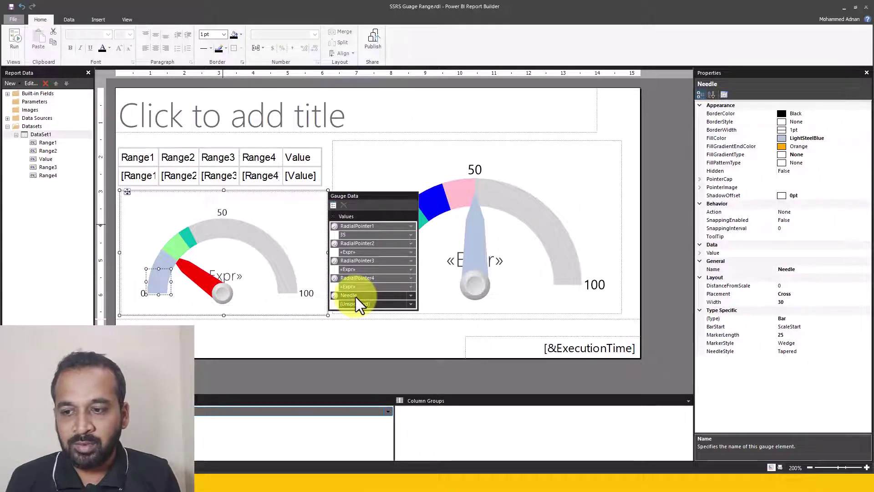
click(862, 318)
click(862, 318)
click(800, 335)
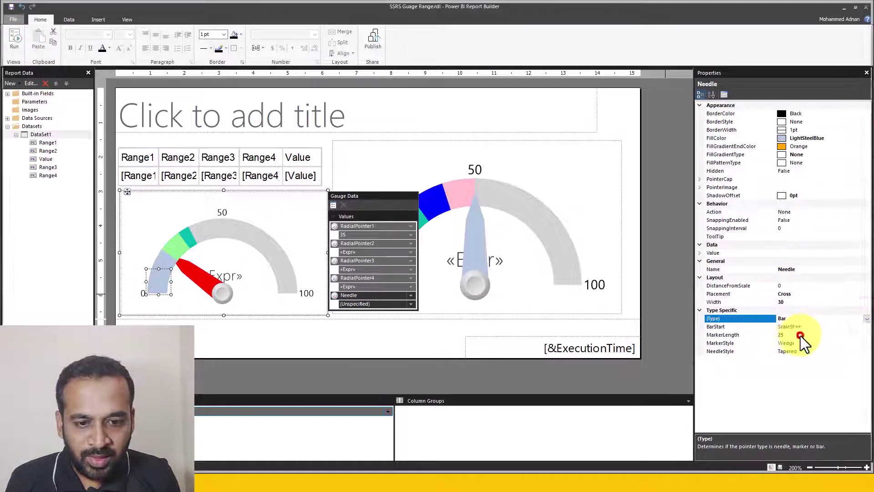
- Set the Needle pointer's Value expression to Sum(Value) from DataSet1
click(865, 253)
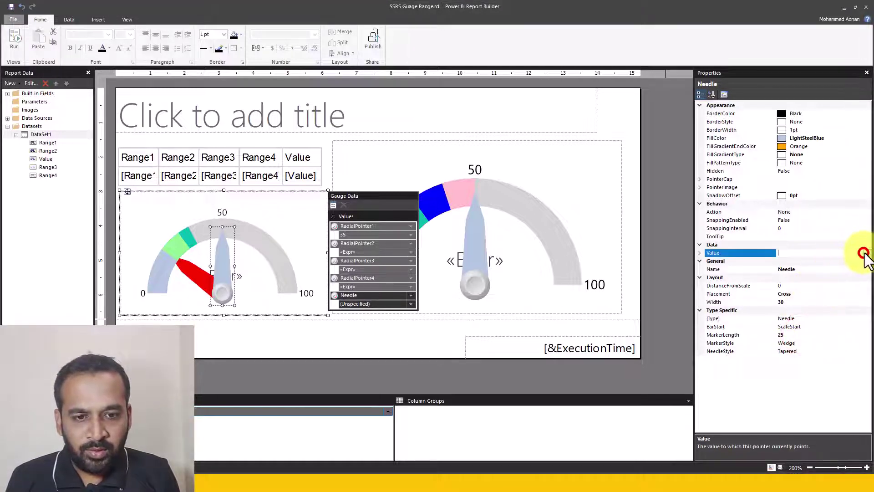
click(825, 260)
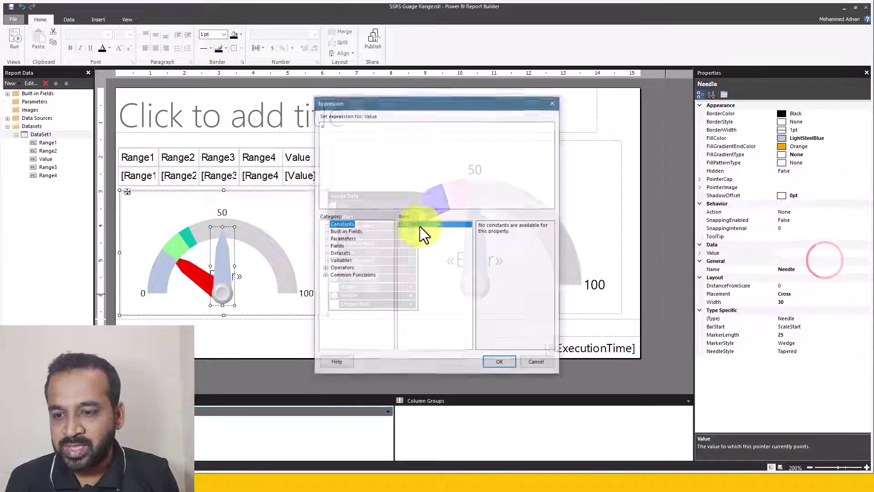
click(340, 253)
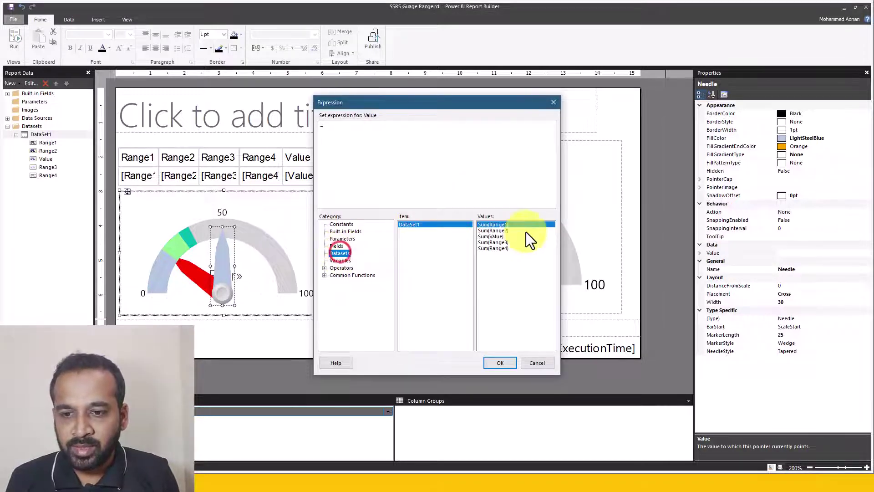
click(503, 235)
double_click(503, 234)
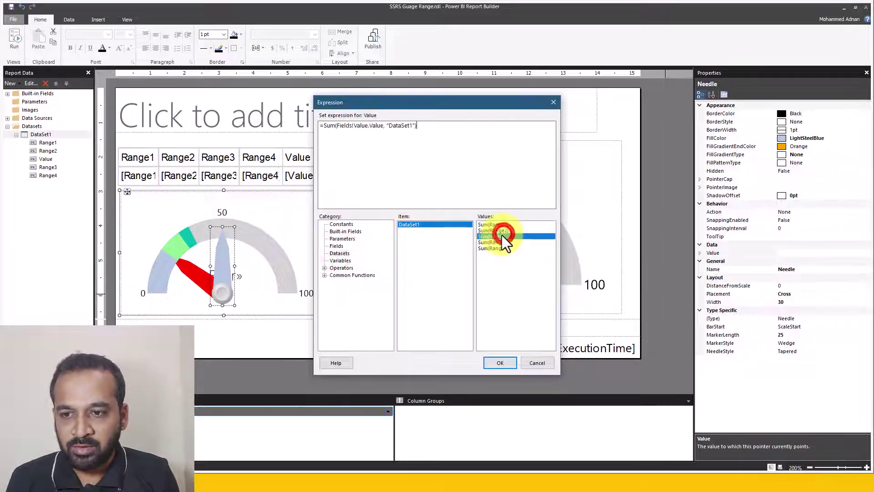
click(500, 362)
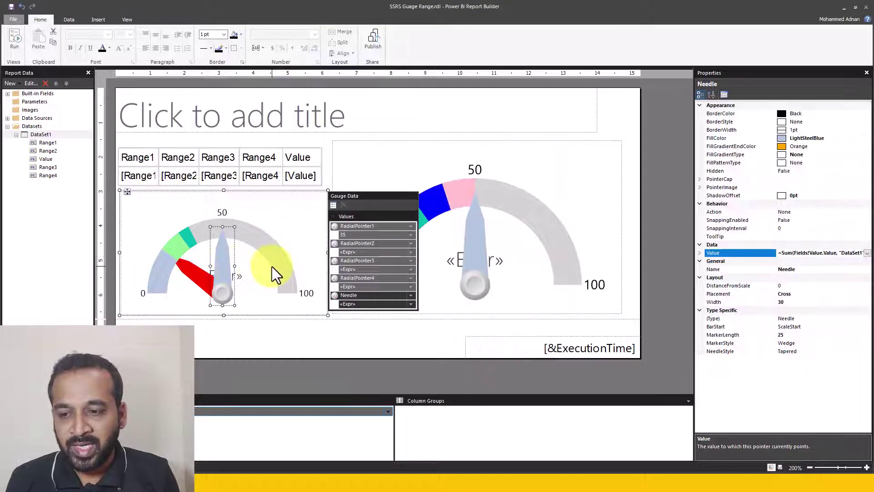
- Rename the LightSteelBlue bar pointer RadialPointer4 as Range1
click(372, 278)
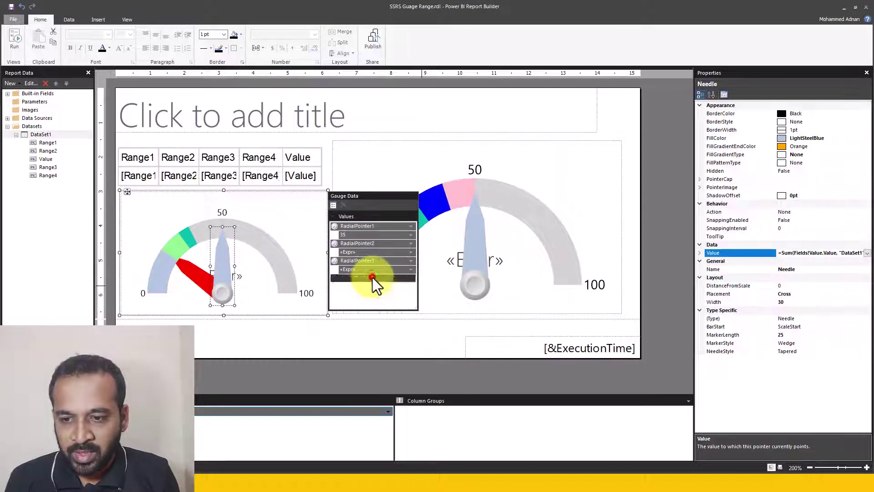
double_click(818, 268)
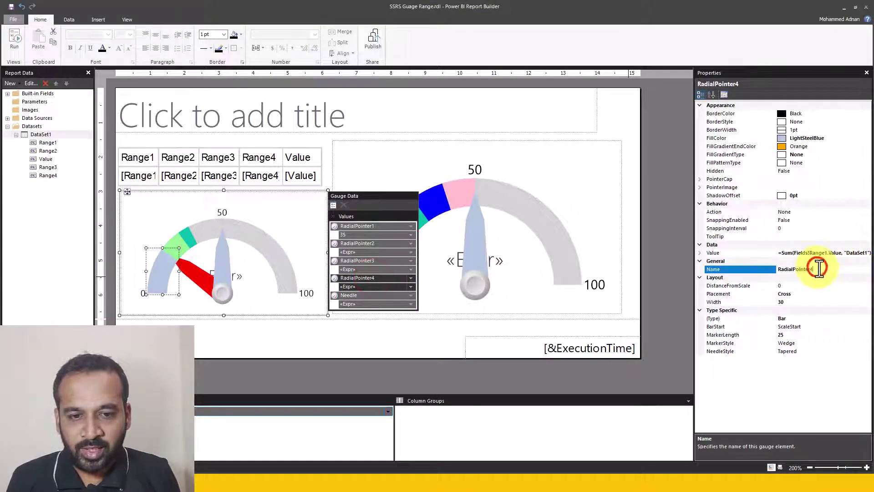
text(Rang)
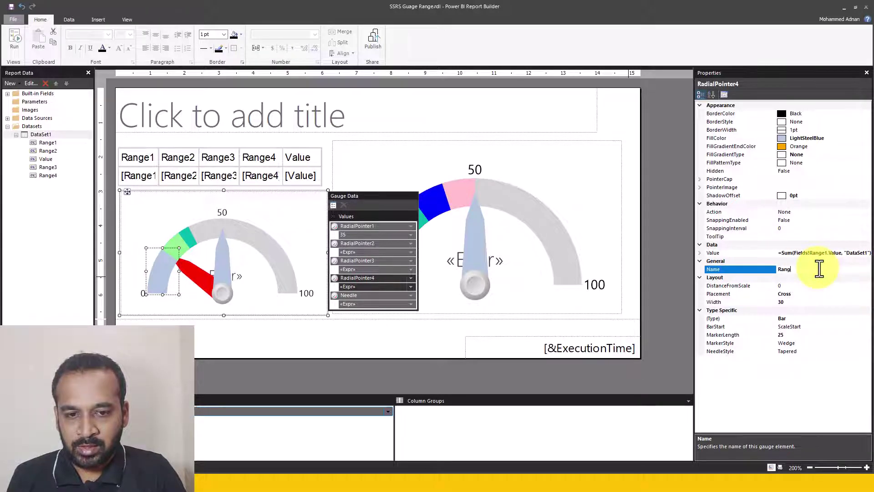
text(e1)
key(Return)
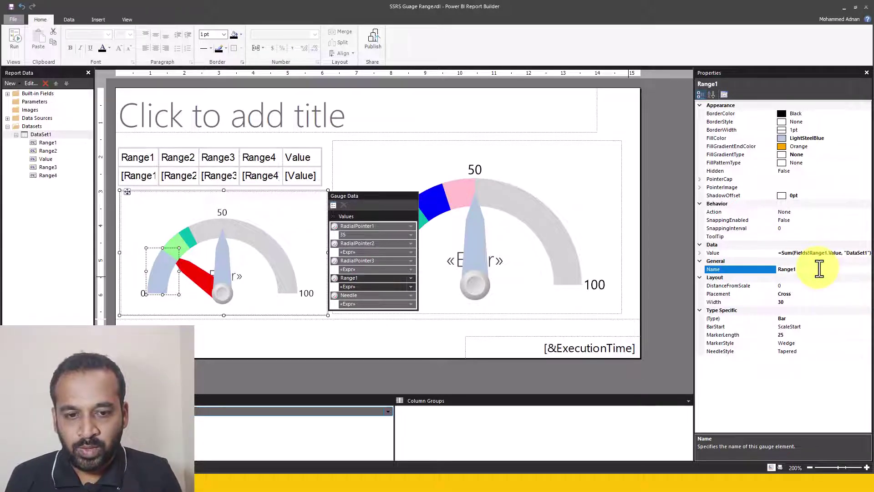
- Remove the Range2 sum from the Range1 pointer's Value expression, leaving only Sum(Range1) from DataSet1
click(866, 252)
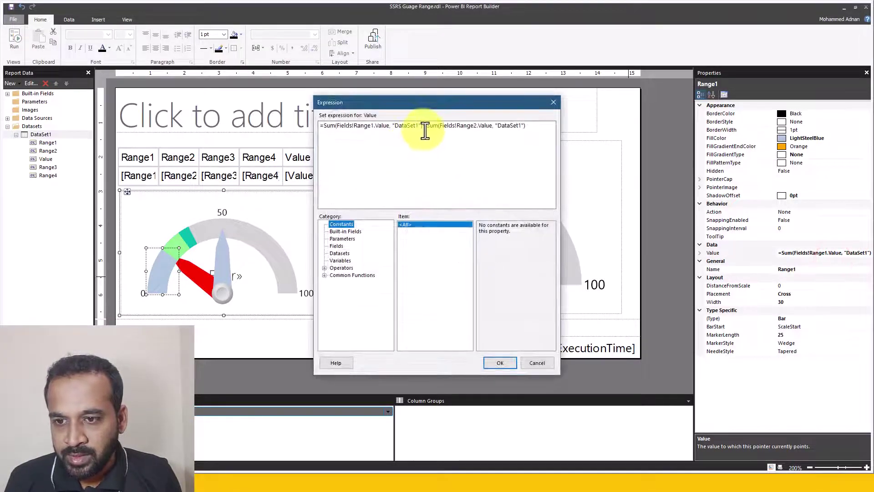
drag(424, 128, 561, 133)
key(Delete)
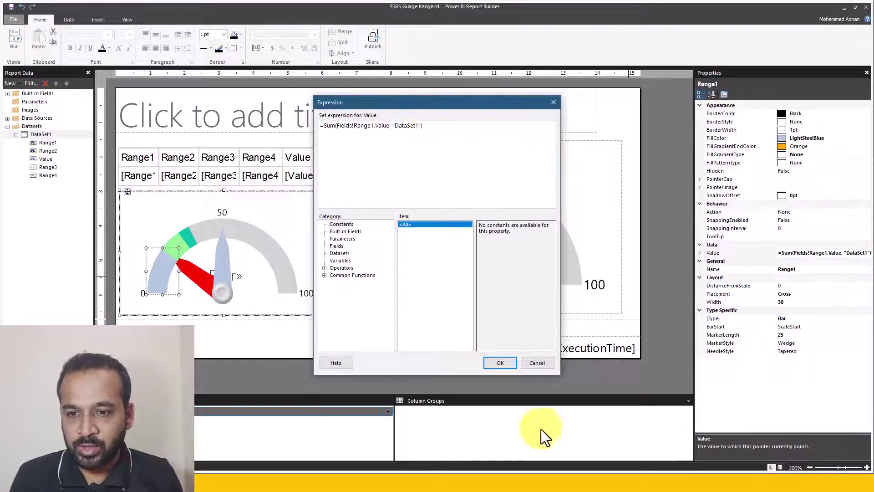
click(497, 364)
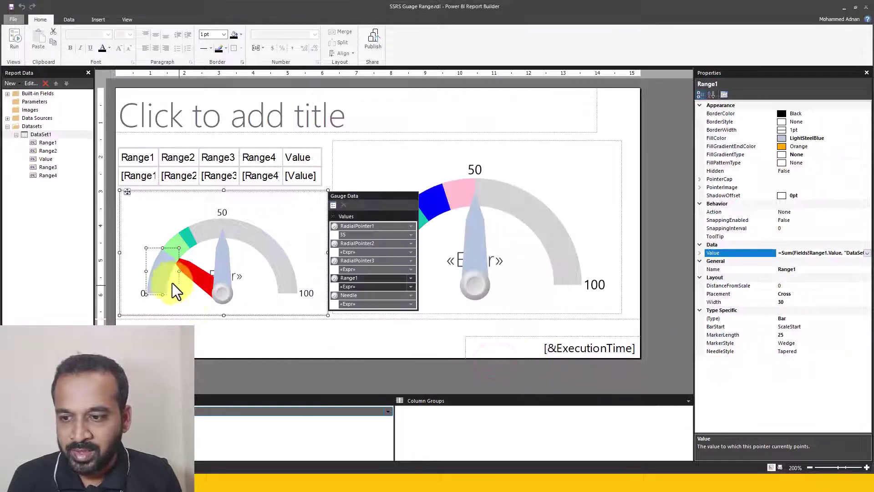
- Rename the LightGreen bar pointer RadialPointer3 as Range2
click(366, 261)
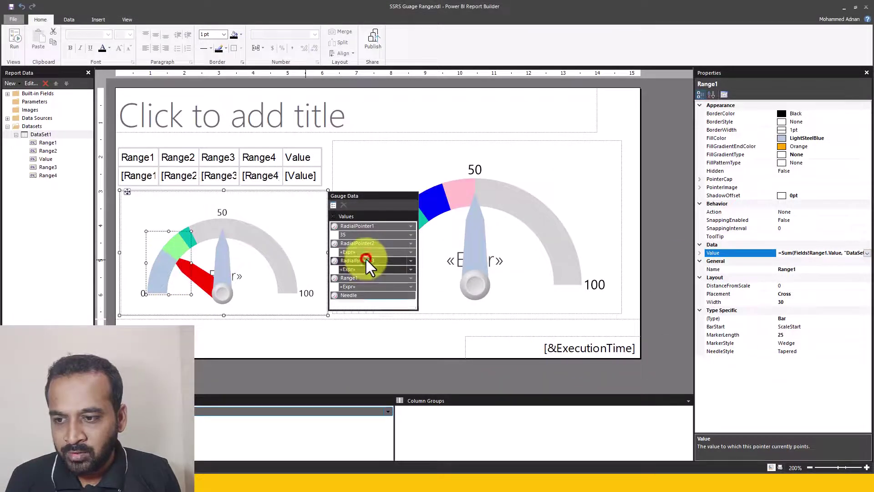
click(815, 268)
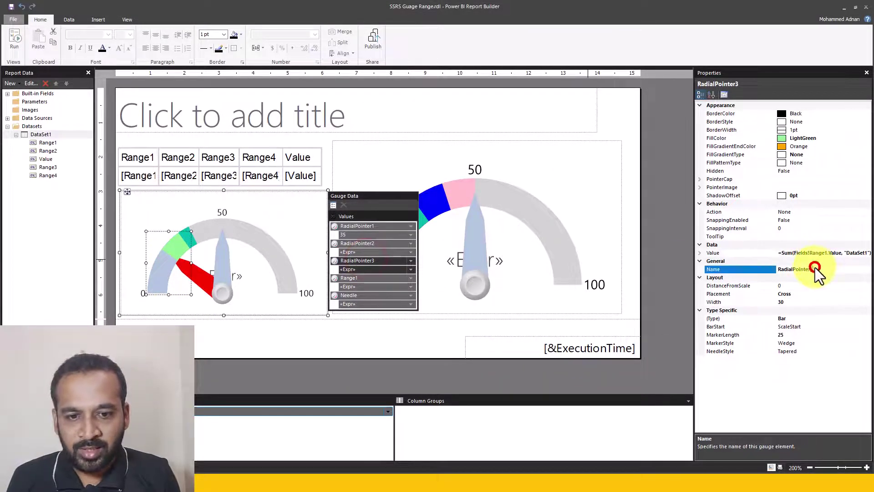
key(BackSpace)
key(BackSpace)
key(BackSpace)
key(BackSpace)
key(BackSpace)
key(BackSpace)
key(BackSpace)
key(BackSpace)
key(BackSpace)
key(BackSpace)
key(BackSpace)
key(BackSpace)
key(BackSpace)
key(BackSpace)
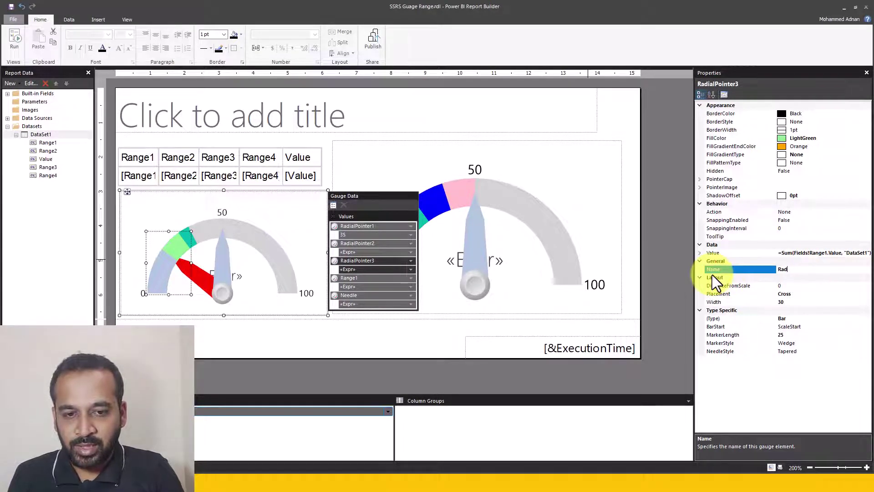
text(Range2)
key(Return)
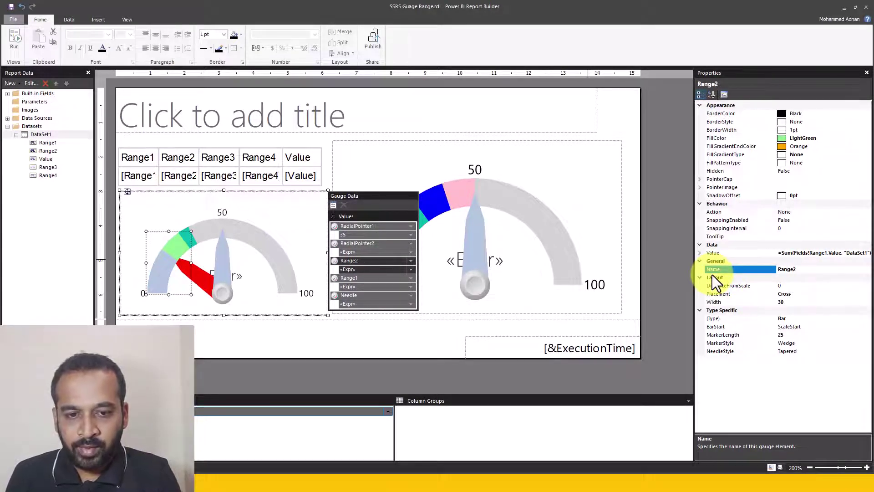
- Extend the Range2 pointer's Value expression to Sum(Range1)+Sum(Range2) from DataSet1
click(861, 253)
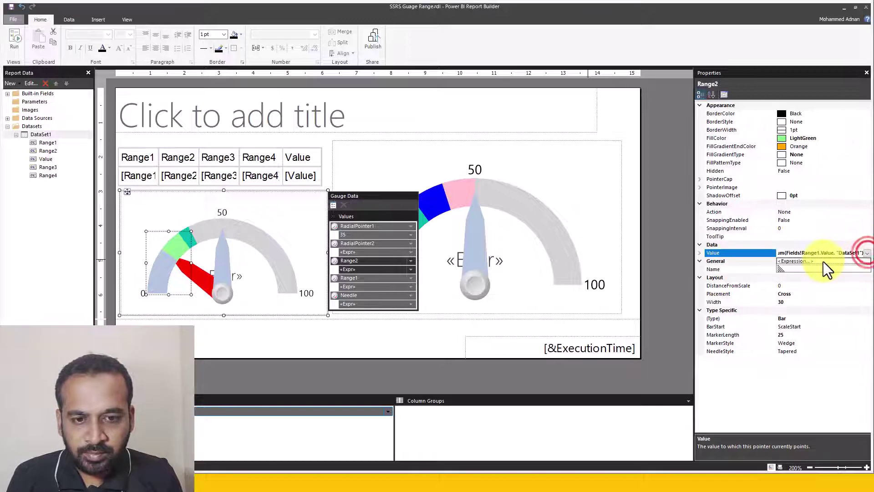
click(450, 129)
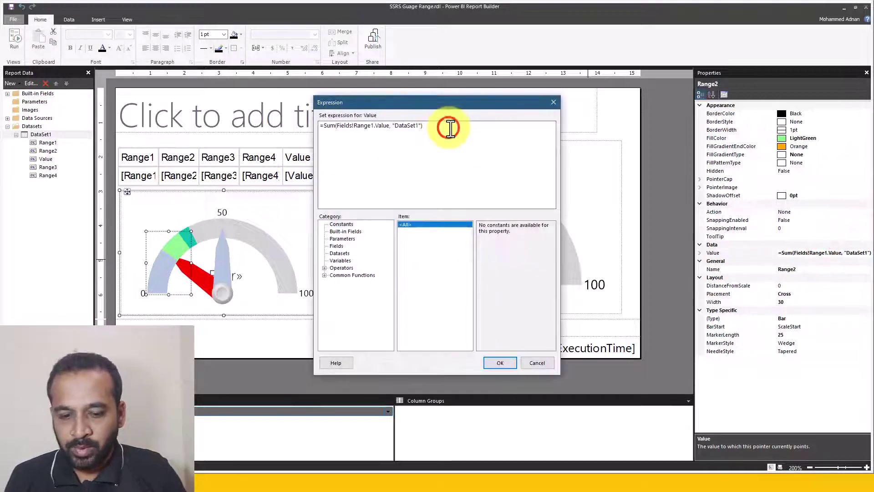
text(+)
click(347, 253)
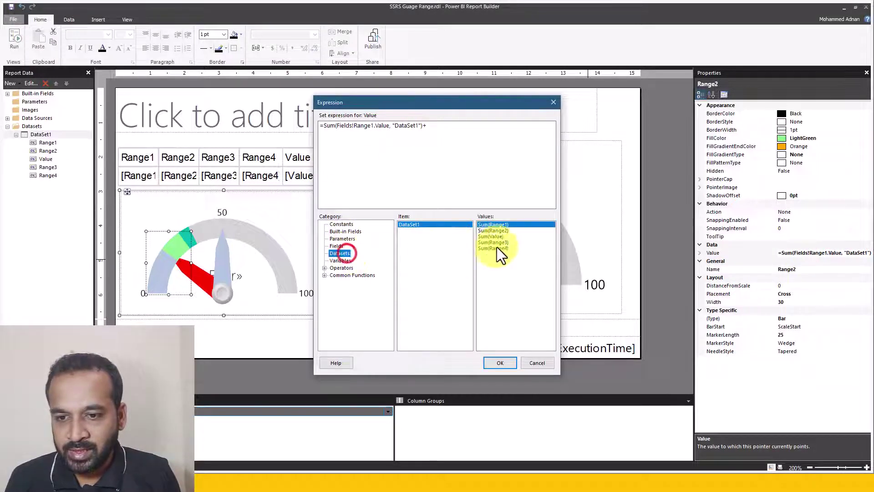
double_click(504, 231)
click(503, 365)
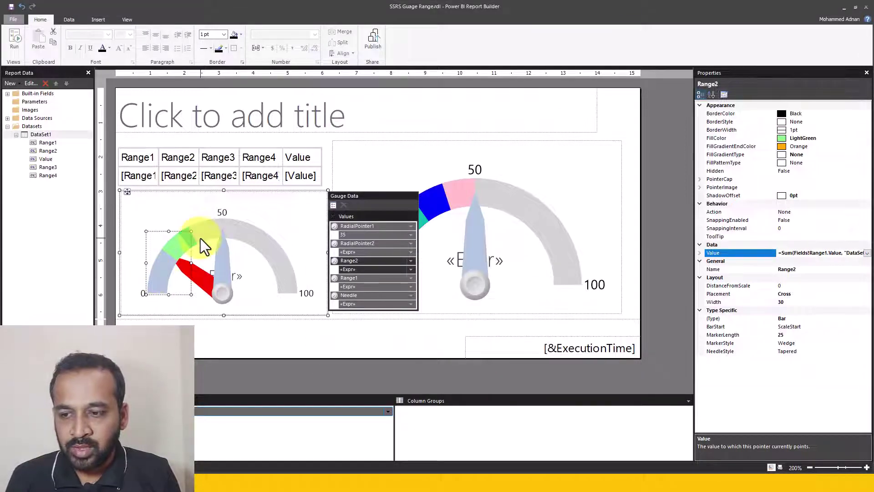
- Rename the red needle pointer RadialPointer2 as Range3
click(379, 243)
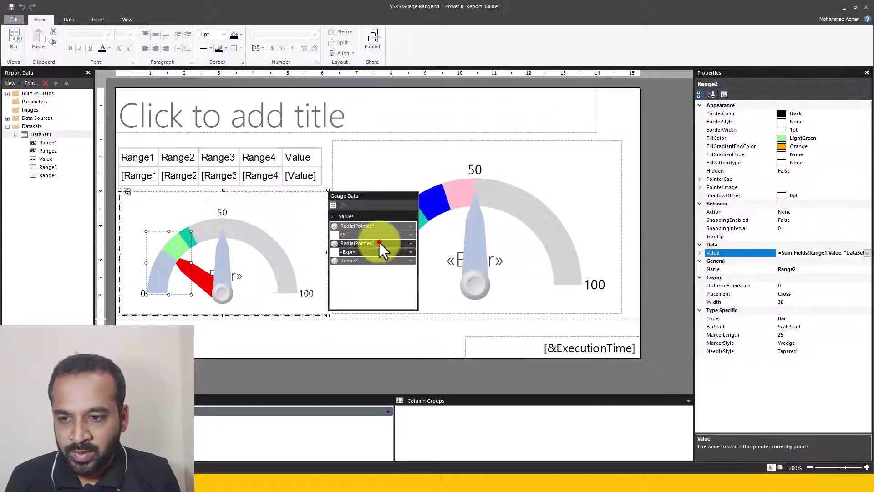
click(819, 269)
key(BackSpace)
key(BackSpace)
key(BackSpace)
key(BackSpace)
key(BackSpace)
key(BackSpace)
key(BackSpace)
key(BackSpace)
key(BackSpace)
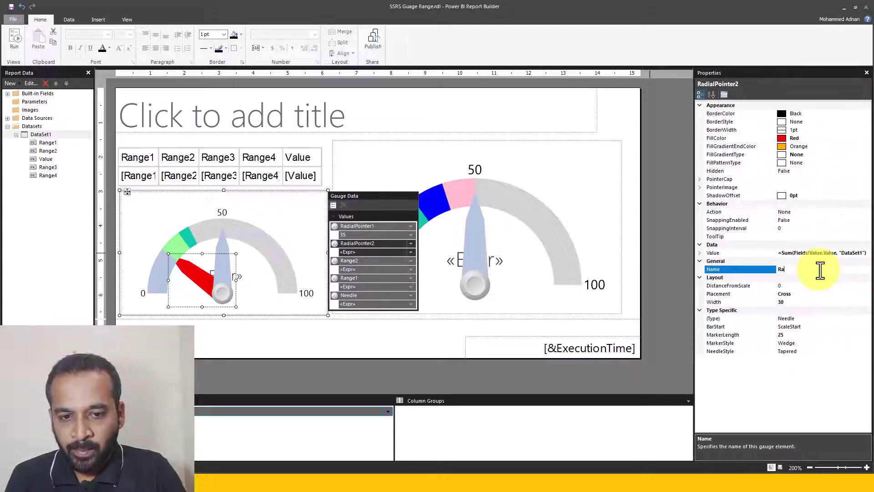
text(nge)
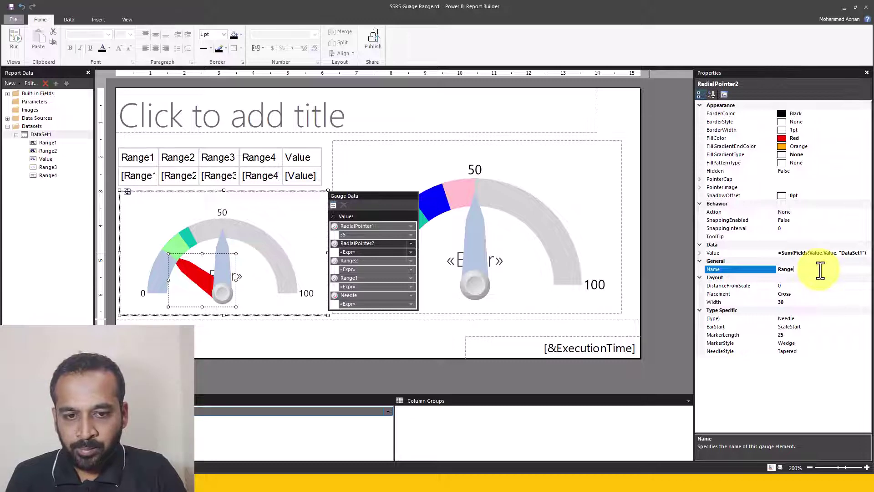
text(3)
key(Return)
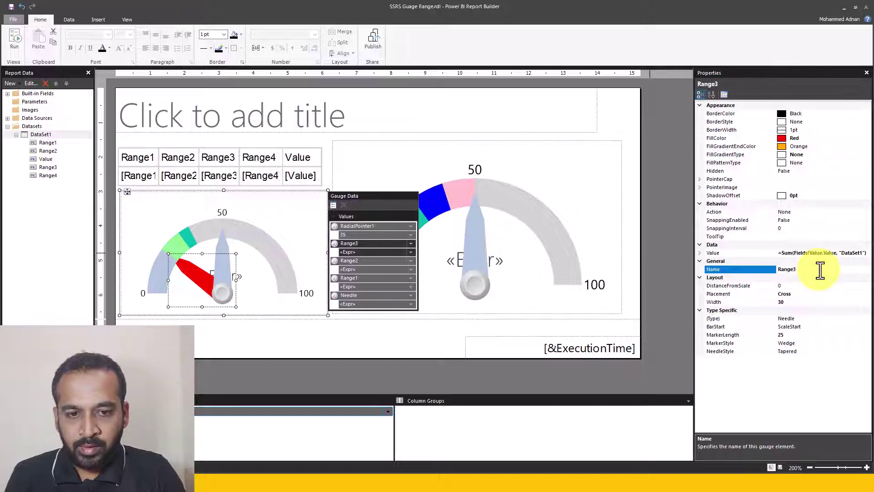
- Replace the Range3 pointer's Value expression with Sum(Range1)+Sum(Range2)+Sum(Range3) from DataSet1
click(865, 253)
click(867, 253)
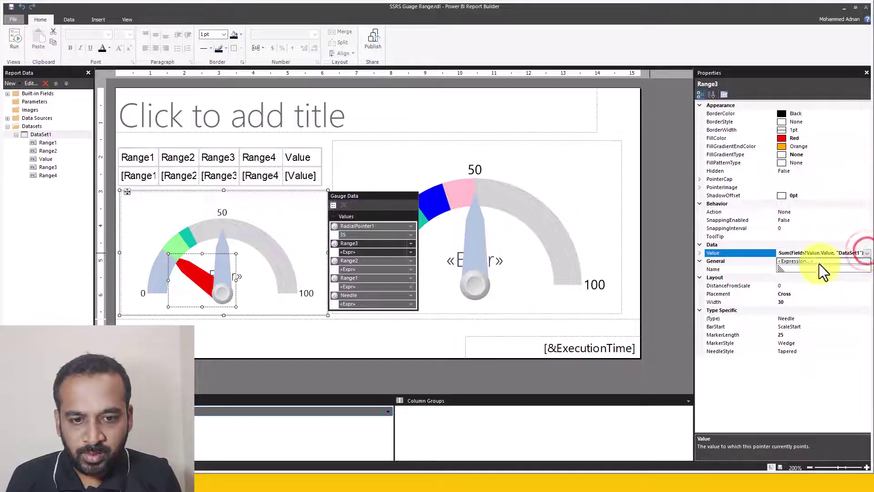
click(813, 260)
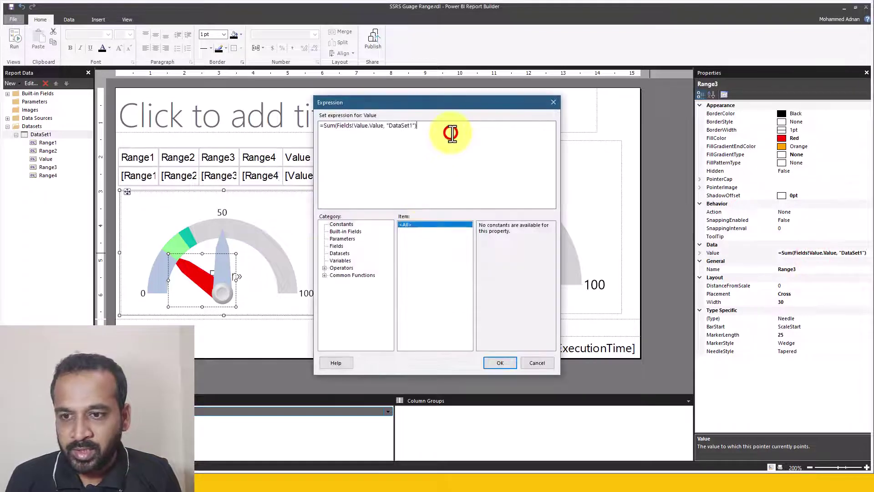
drag(445, 132, 326, 134)
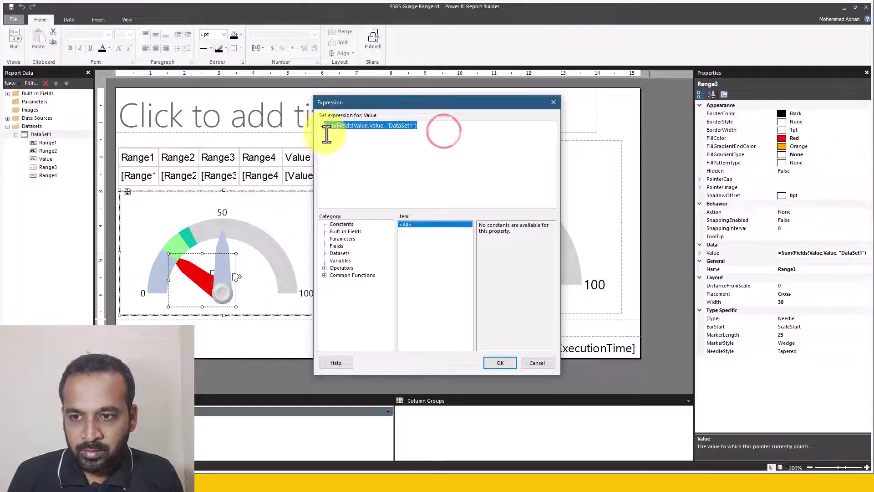
key(BackSpace)
key(BackSpace)
click(339, 253)
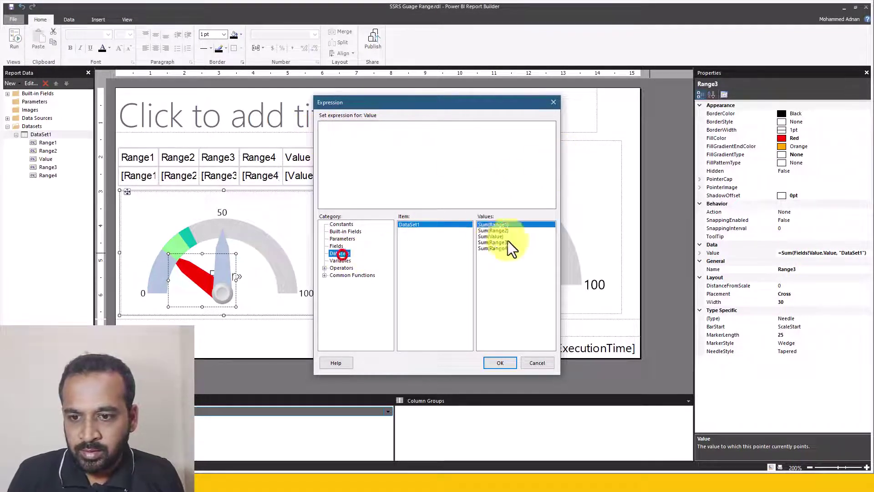
double_click(514, 225)
text(+)
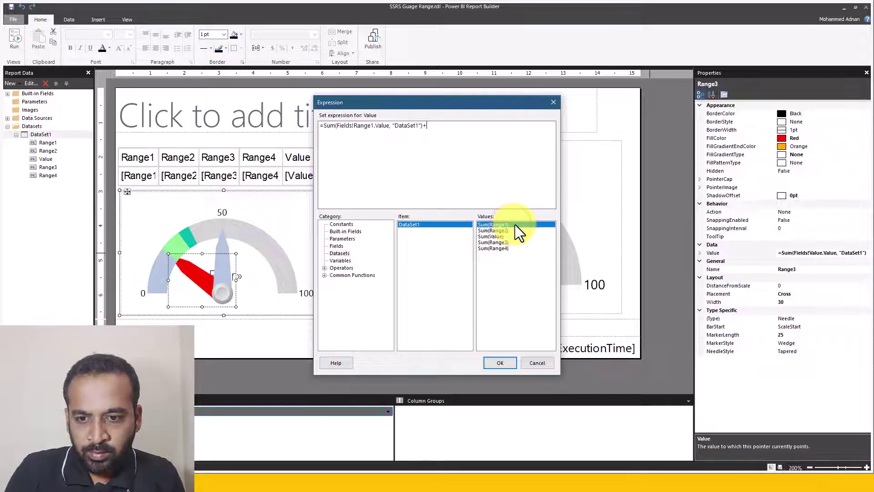
double_click(513, 230)
text(+)
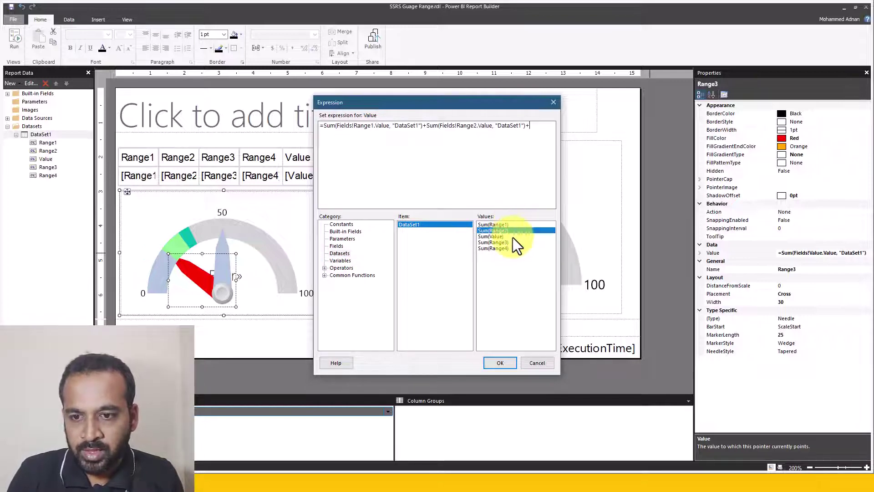
double_click(513, 242)
click(502, 362)
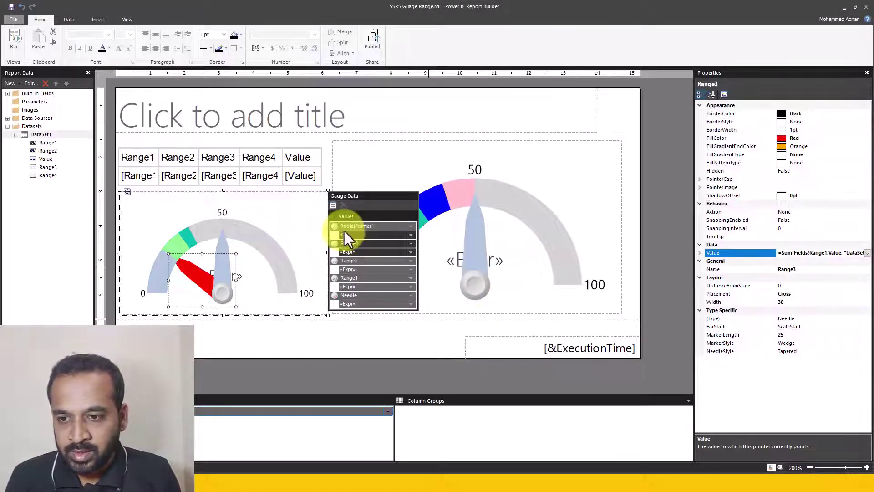
- Change the Range3 pointer's type to Bar, matching the other range pointers
click(359, 225)
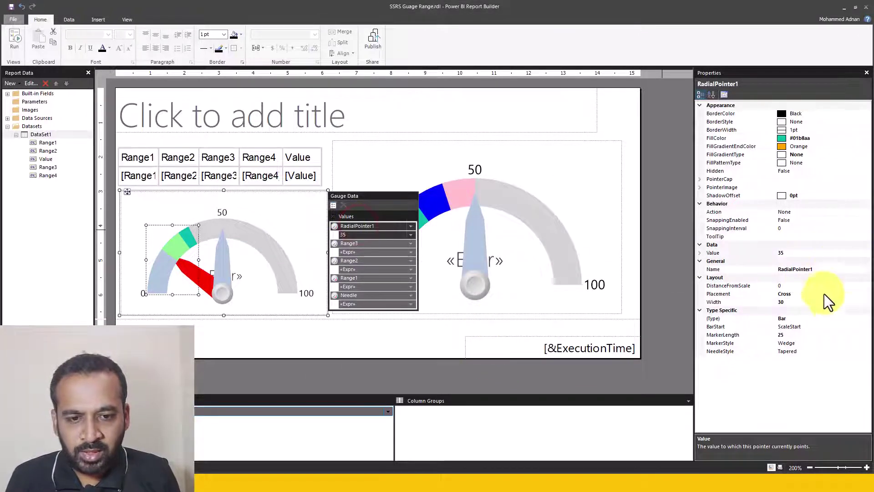
click(848, 319)
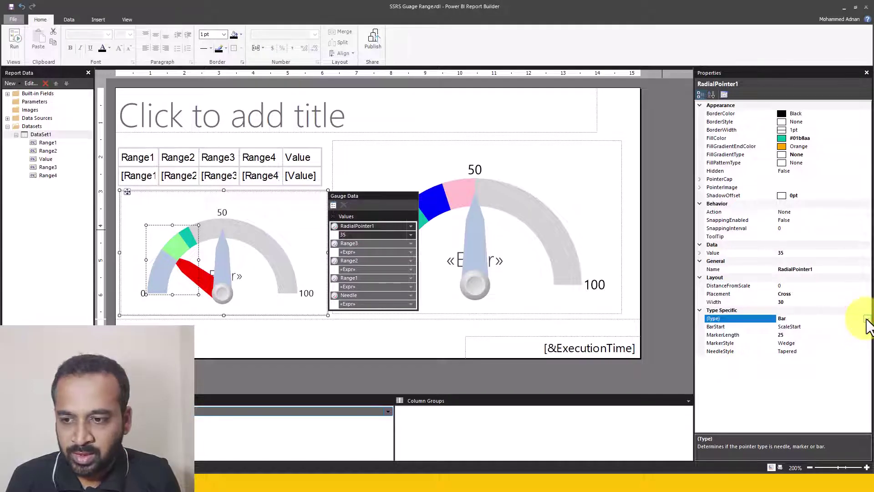
click(361, 295)
click(363, 278)
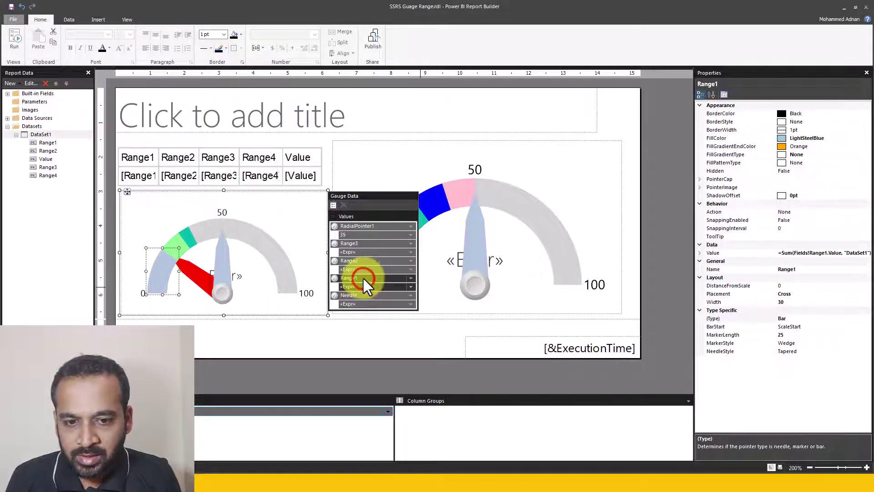
click(361, 257)
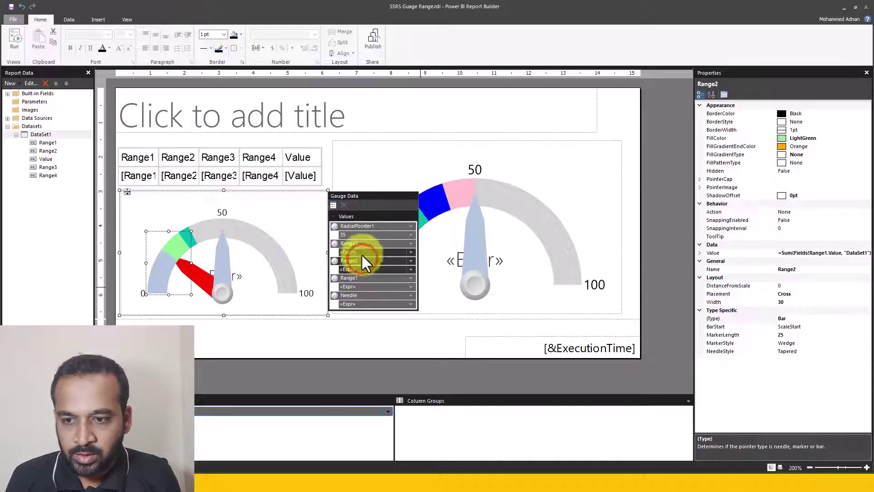
click(360, 242)
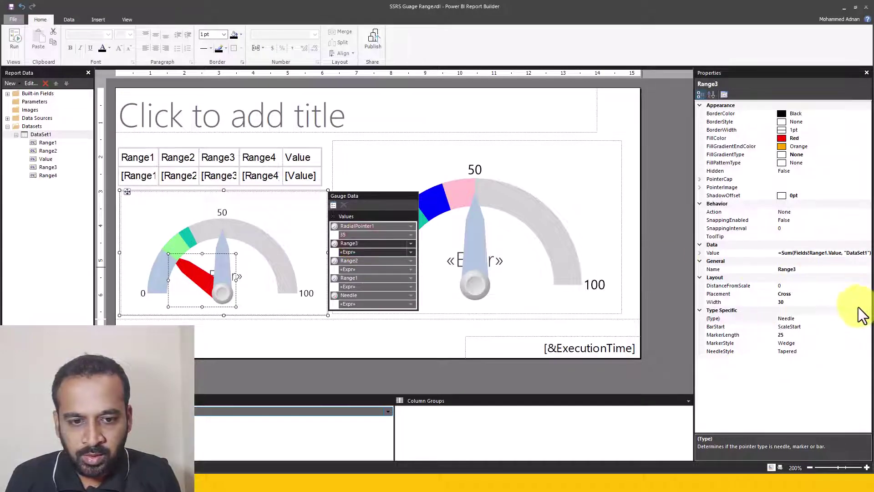
click(867, 318)
click(789, 348)
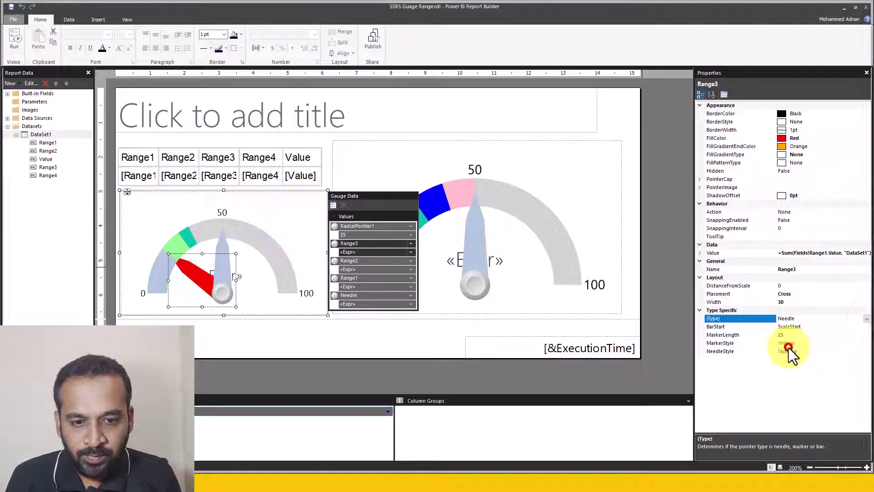
- Rename the #01b8aa bar pointer RadialPointer1 as Range4
click(379, 225)
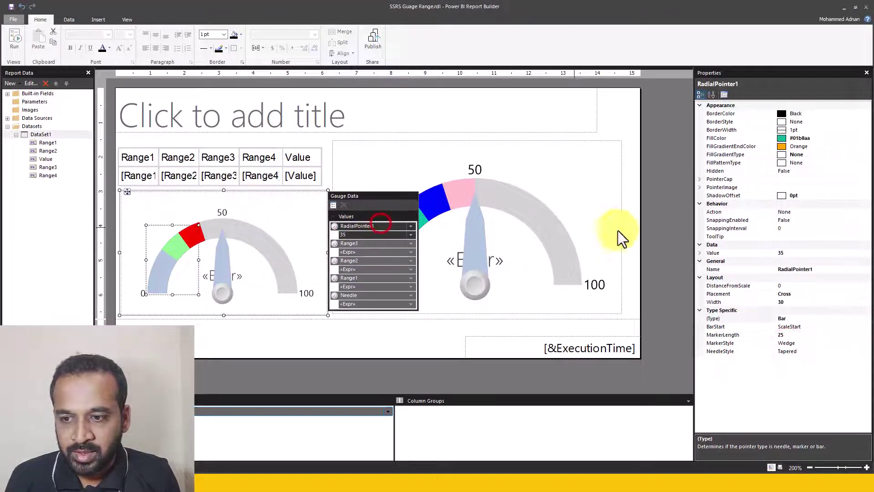
click(818, 268)
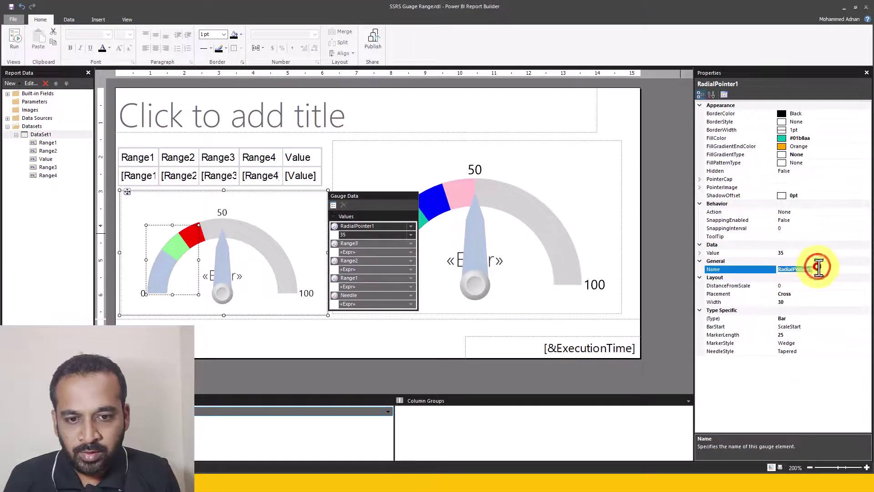
text(Range4)
key(Return)
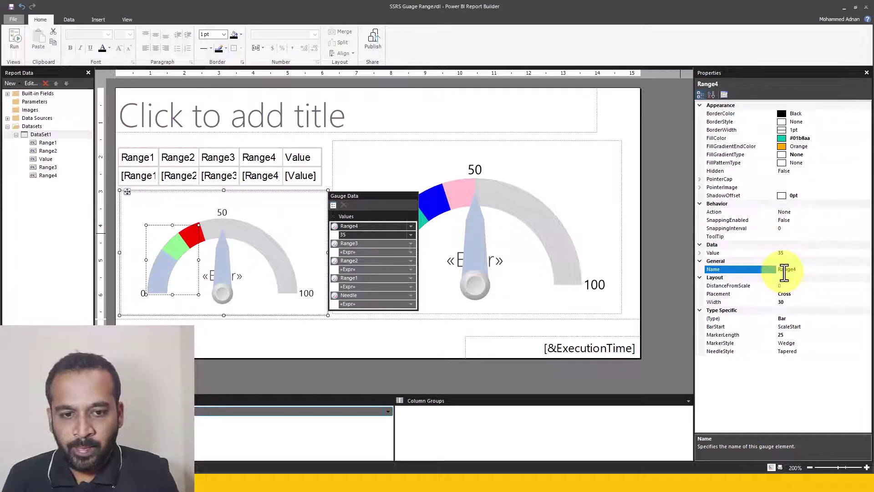
- Set the Range4 pointer's Value expression to Sum(Range1)+Sum(Range2)+Sum(Range3)+Sum(Range4) from DataSet1
click(867, 253)
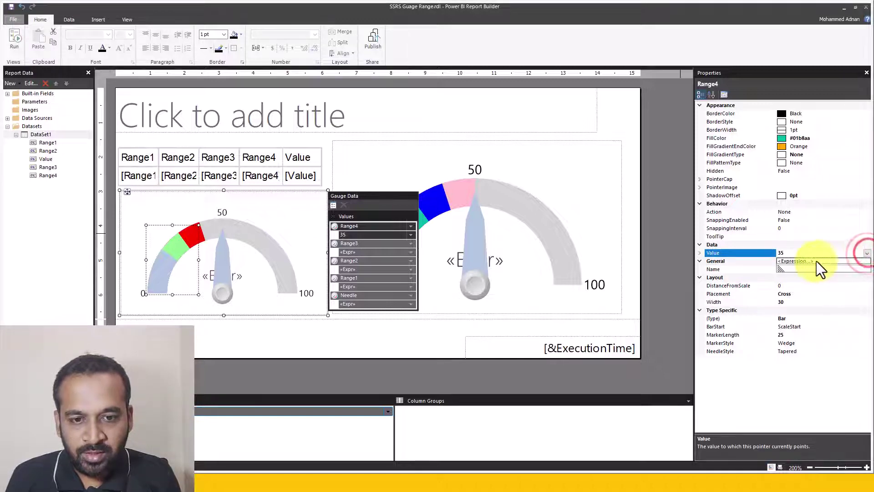
click(815, 261)
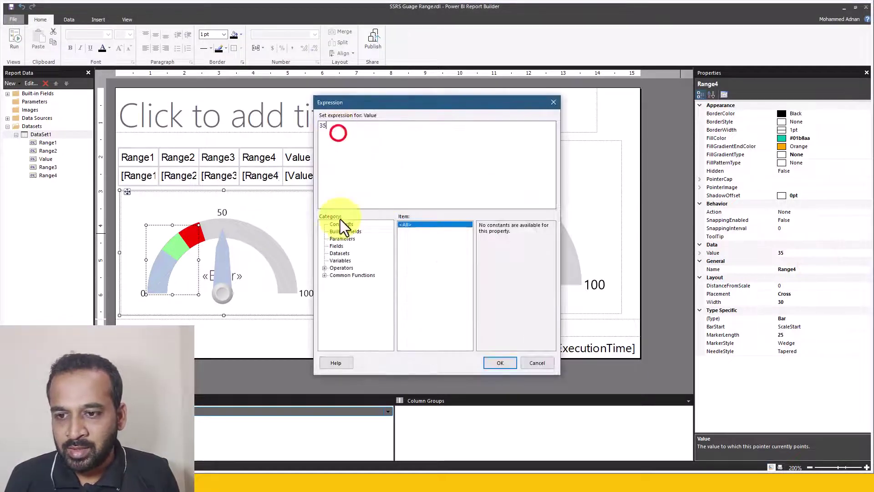
click(339, 253)
double_click(501, 224)
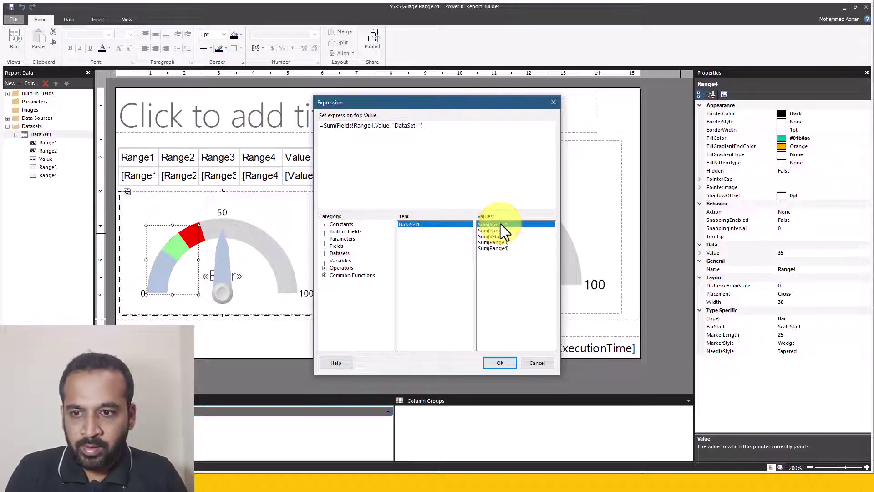
click(448, 133)
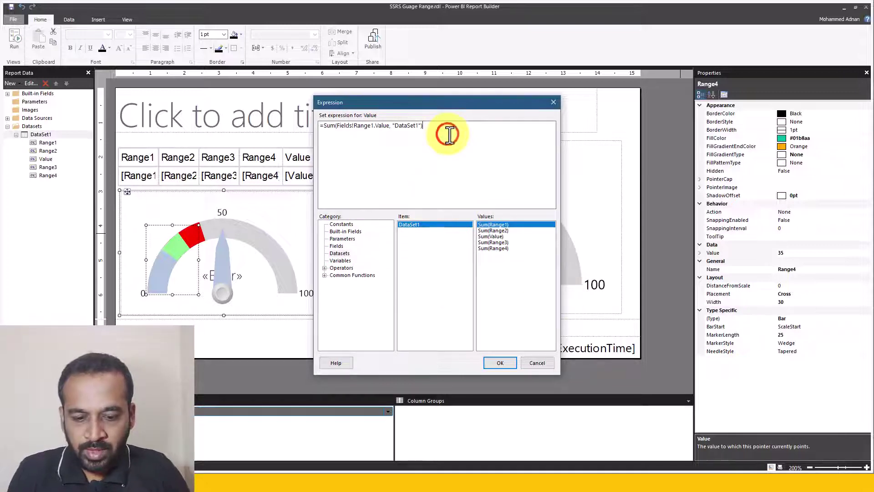
text(+)
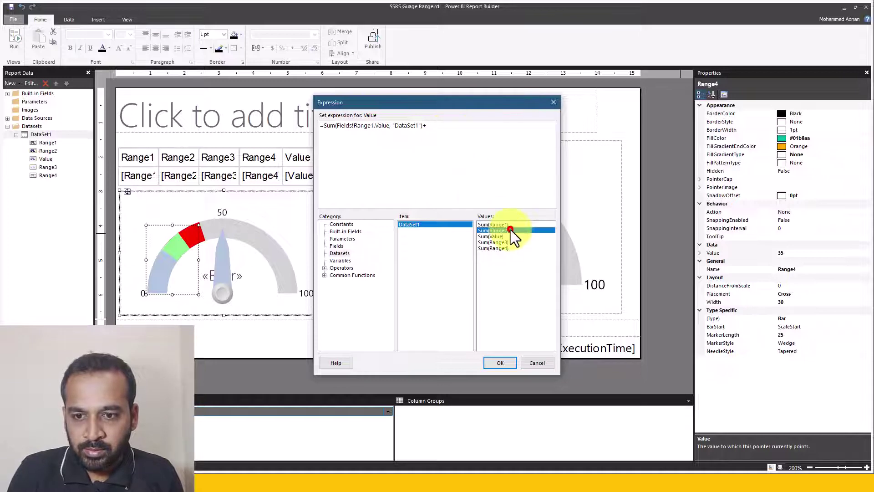
double_click(510, 231)
text(+)
click(510, 241)
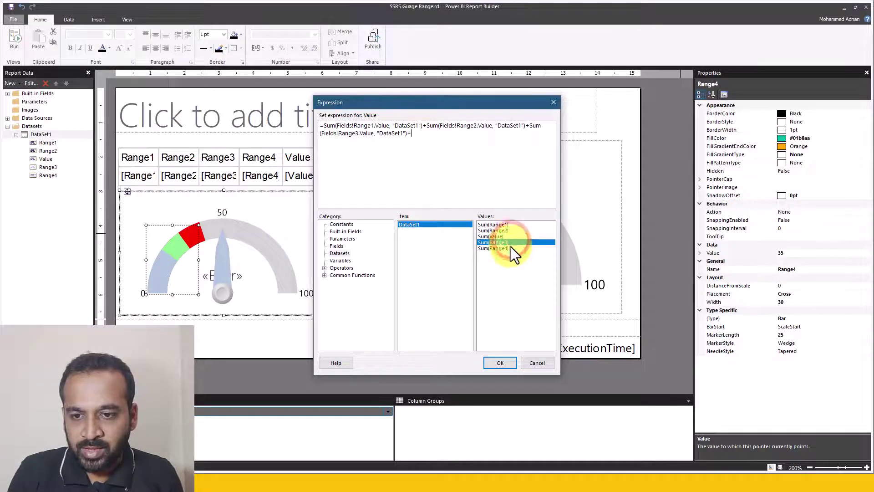
double_click(510, 246)
click(504, 361)
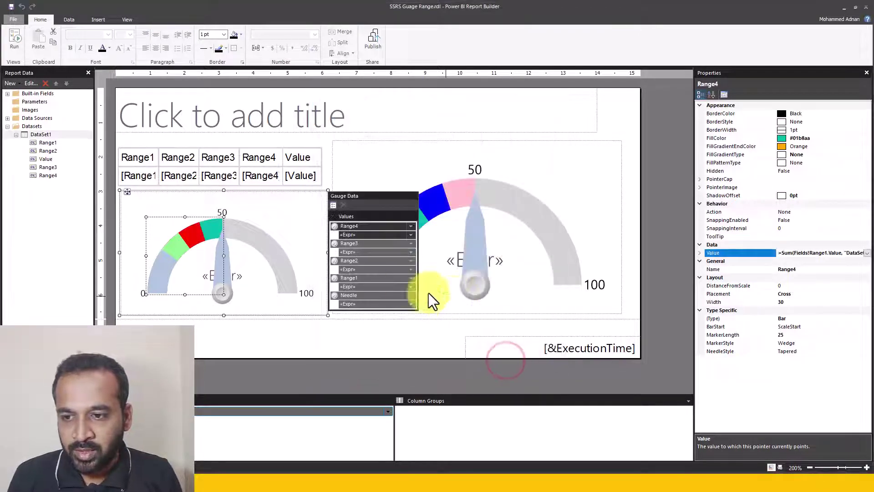
- Run the report to check the range bars and needle on both gauges, and return to the design view
click(14, 38)
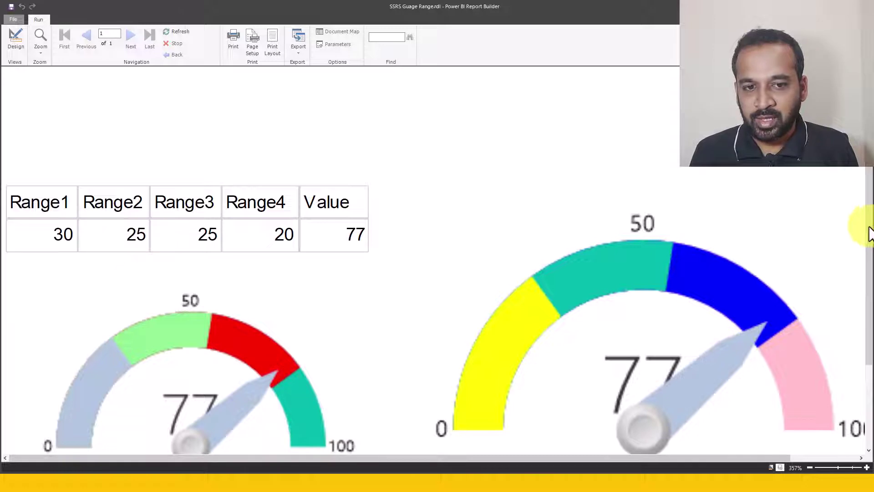
drag(867, 231, 867, 283)
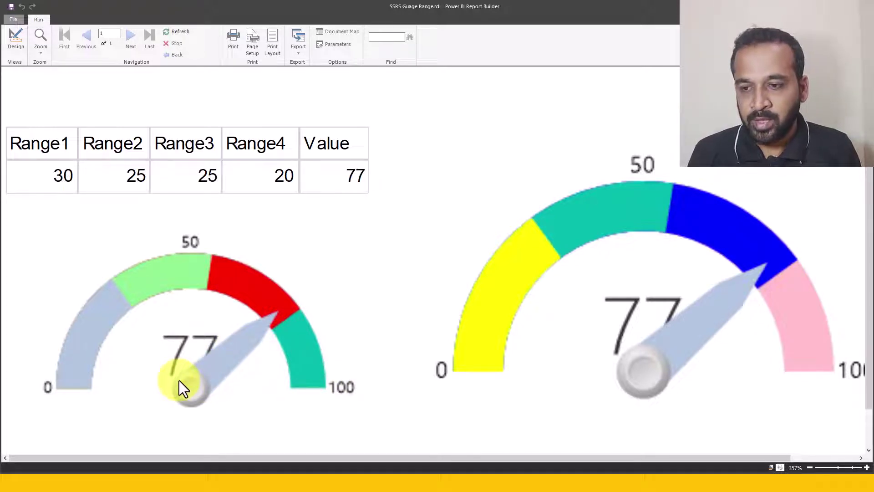
click(15, 46)
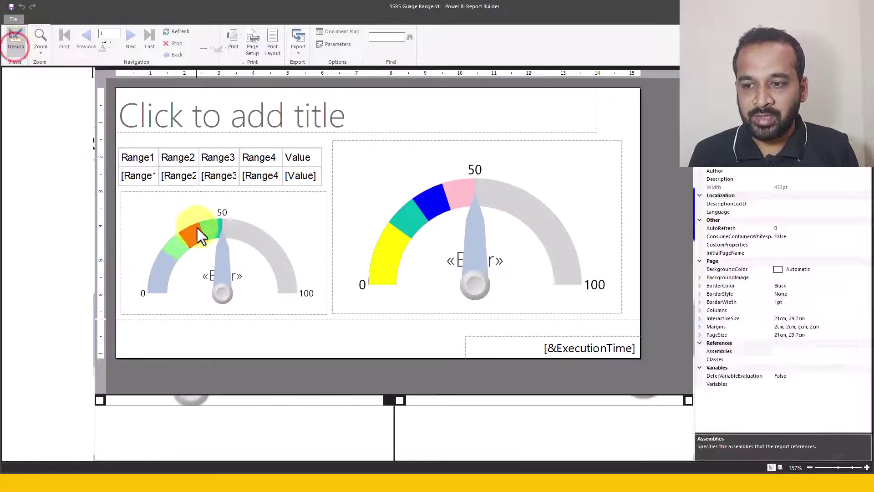
- Select the smaller gauge's radial scale and open its context options
click(227, 222)
right_click(228, 223)
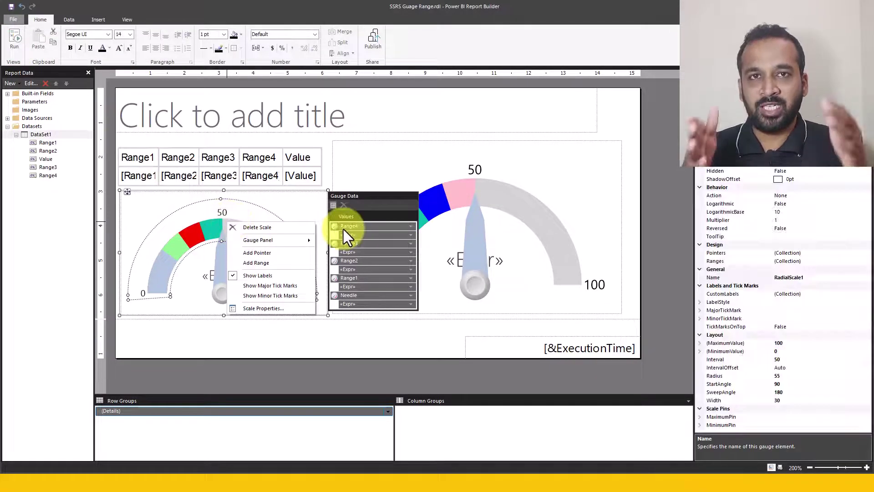